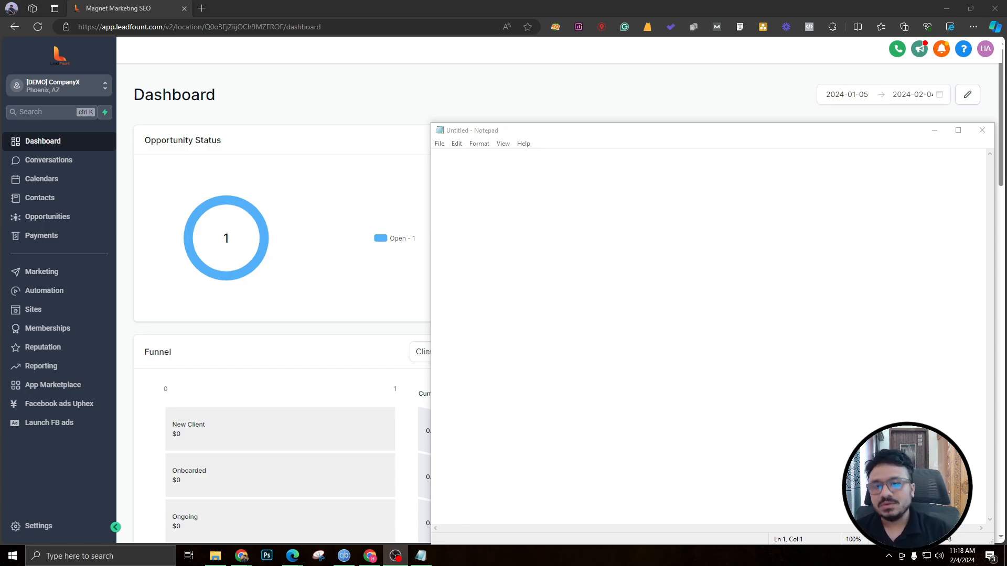
Step: Write the note heading "Sending" in the blank text document, with "HighLevel -> Other Platform (Slack)" beneath it
left_click(676, 294)
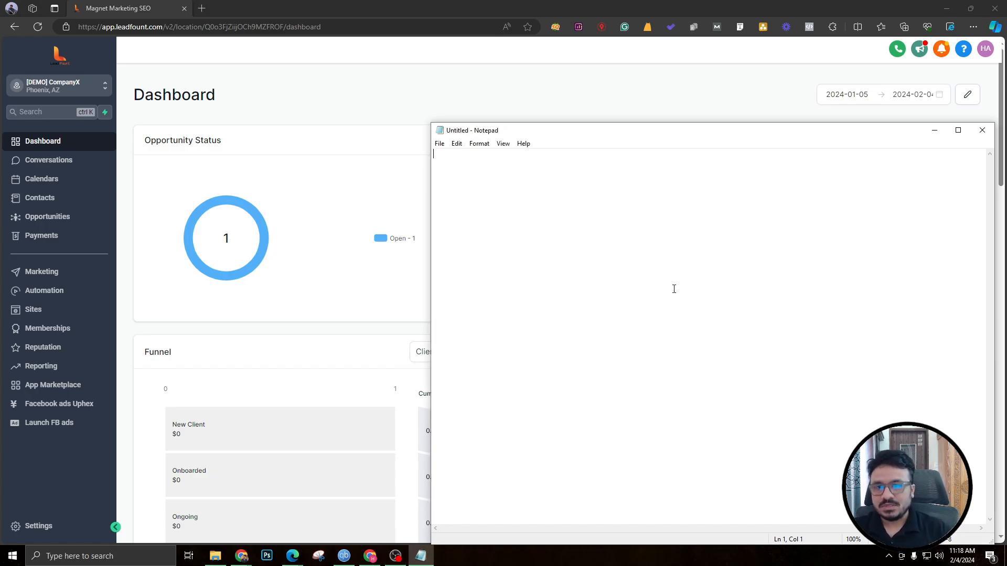
key("Return")
key("Return")
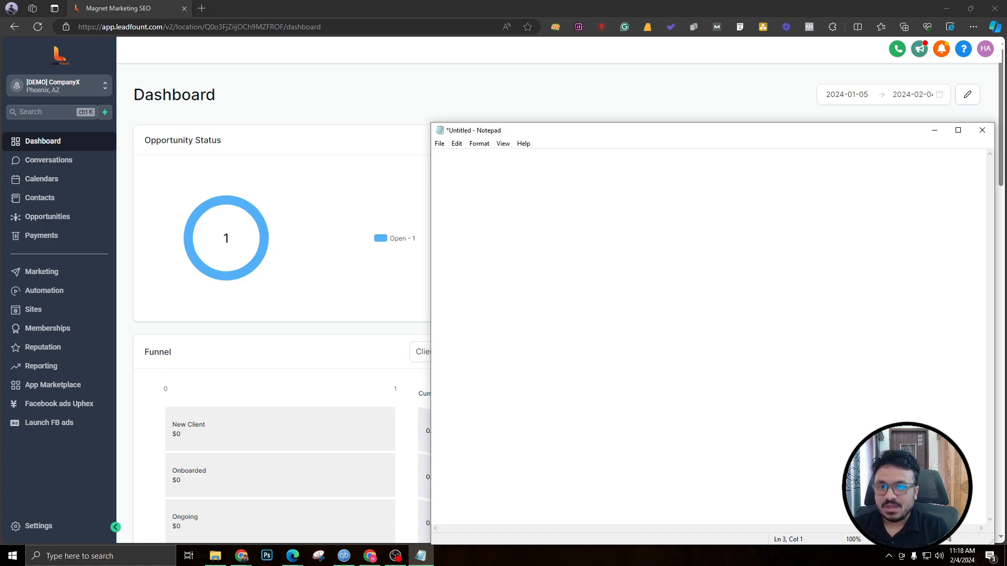
type("S")
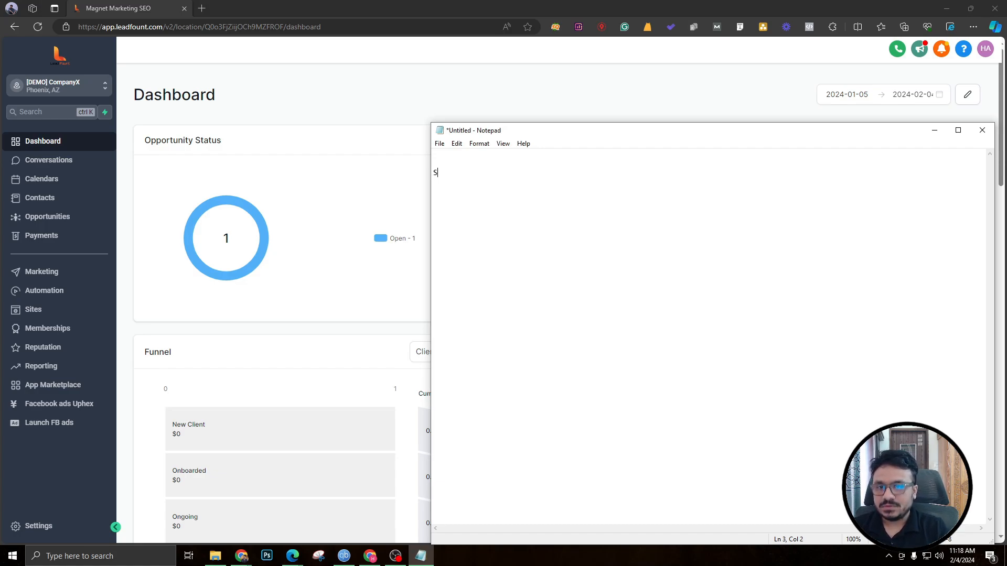
type("ending  HighLevel -> Other")
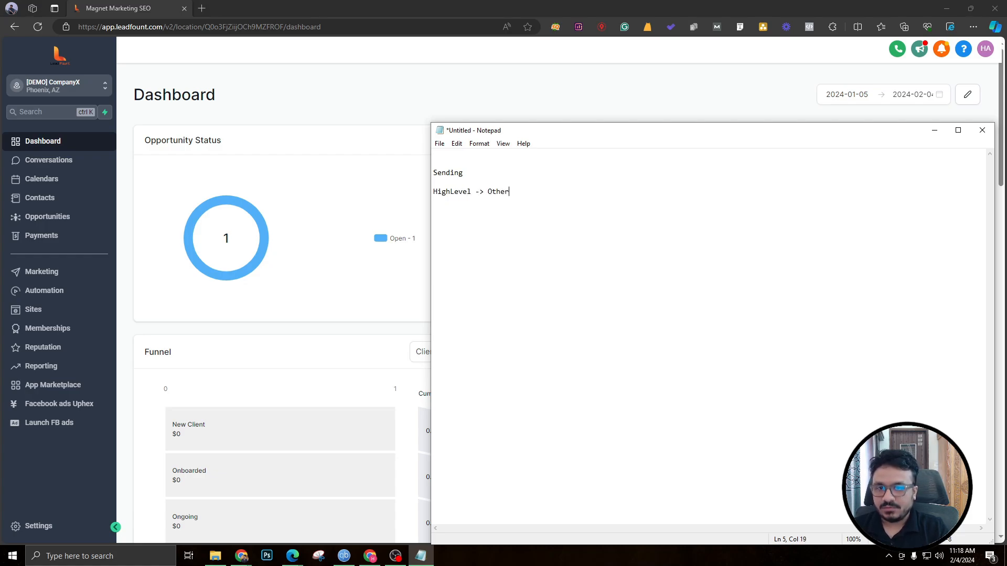
type(" Platform (S")
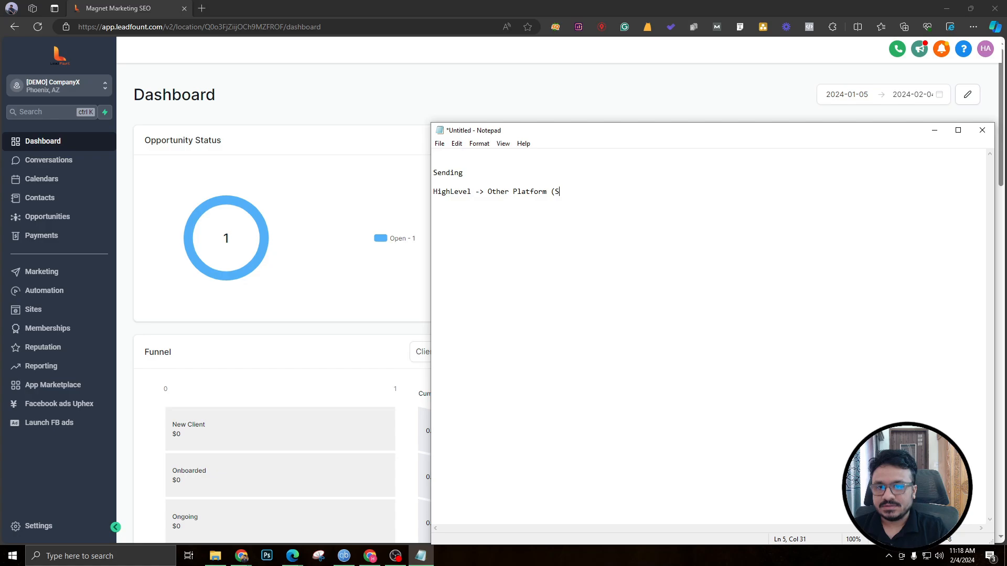
type("lack)  ")
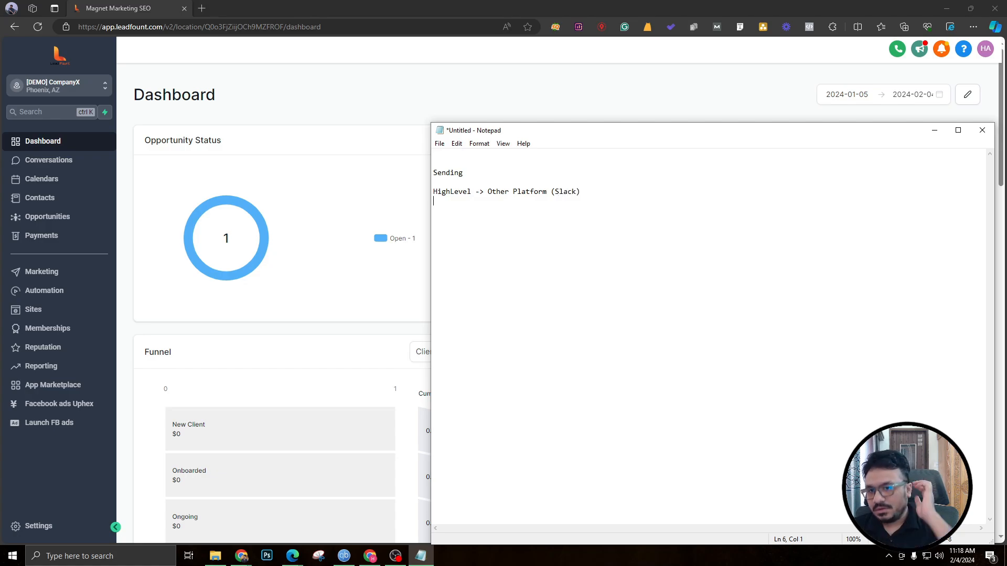
Step: Add a "Receiving" heading to the note, followed by the line "Other Platform (Slack) -> HighLevel"
type("Receiving")
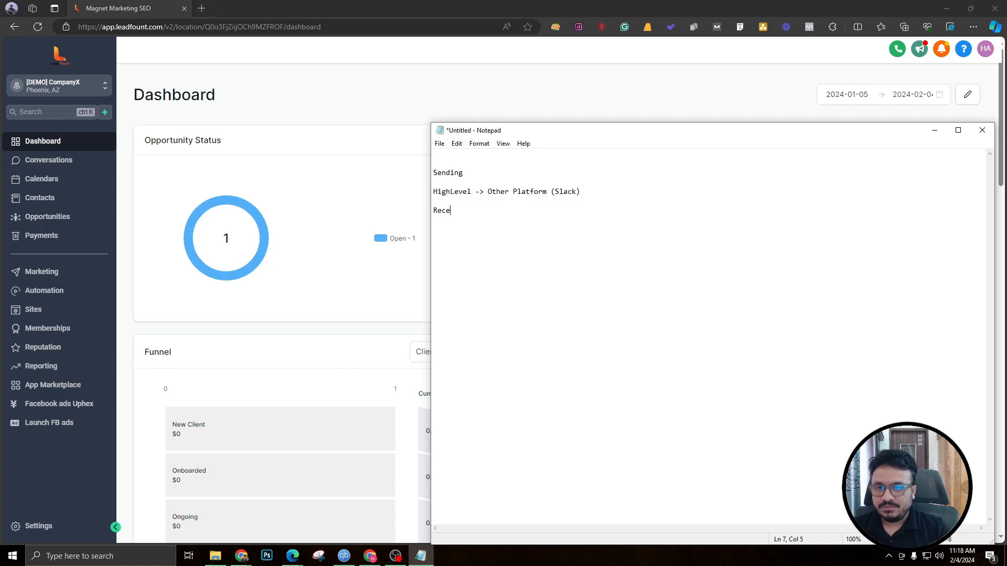
key("Return")
type("Other ")
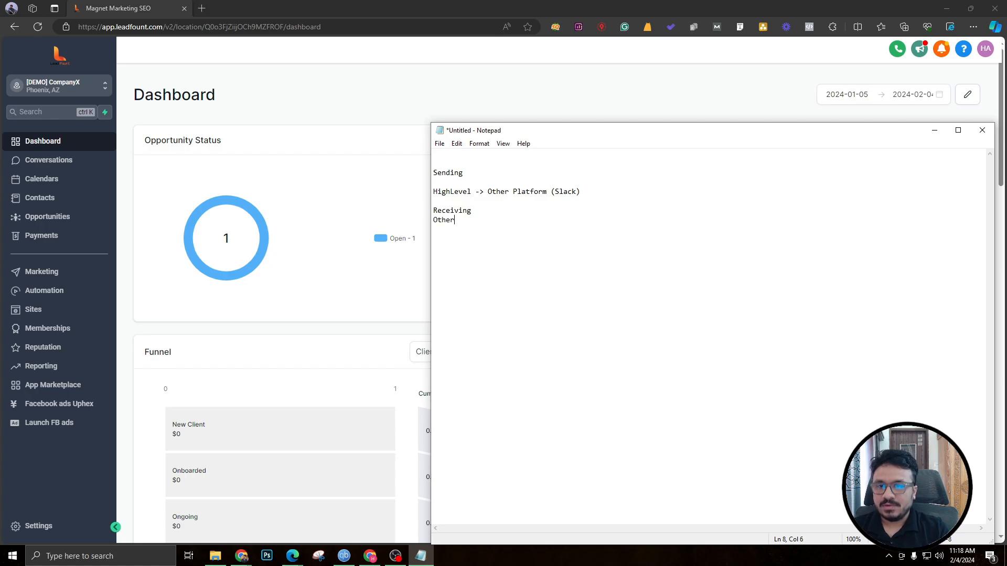
type("Platform (Slack) -")
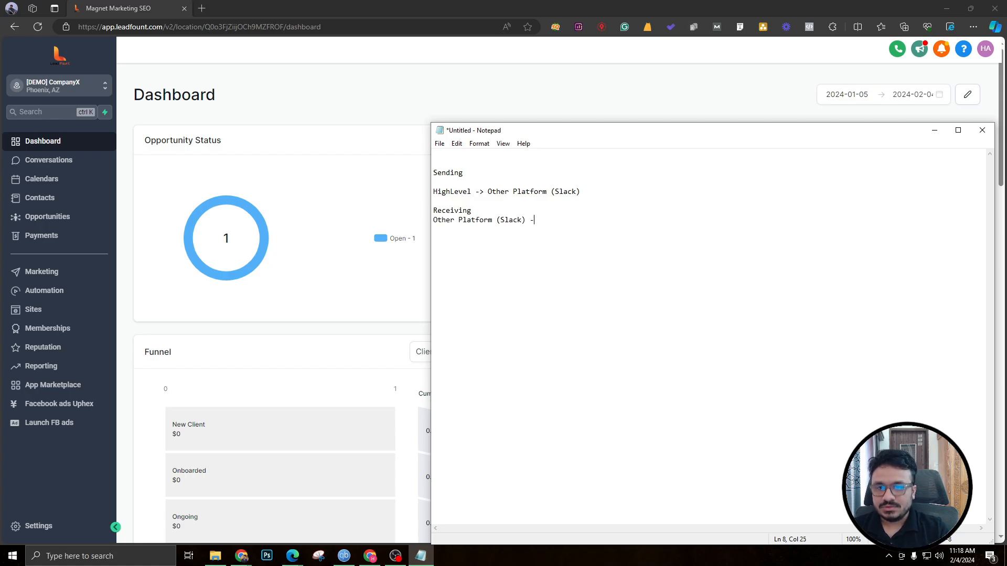
type("> HighLevel")
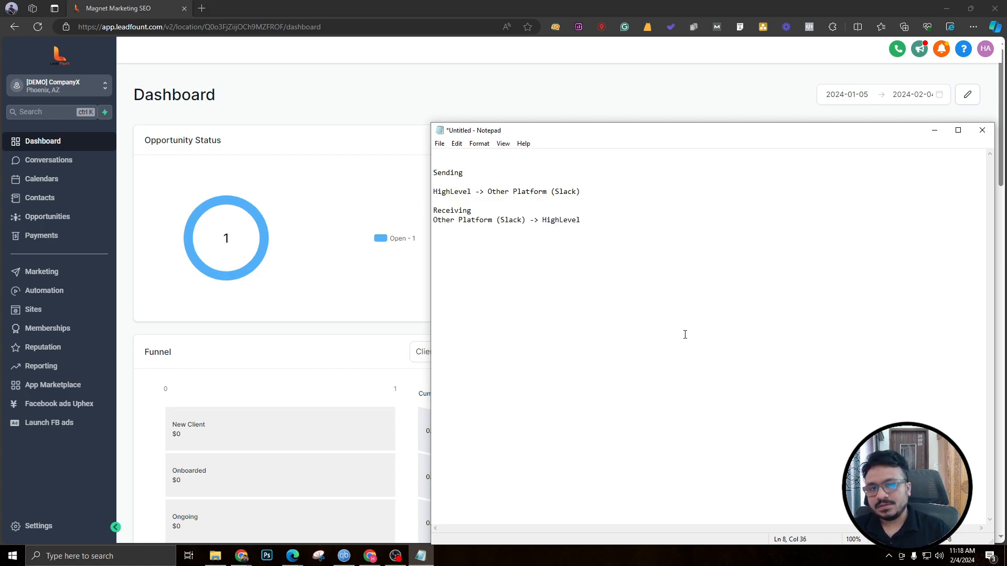
Step: Remove the blank line between the "Sending" heading and its HighLevel line in the note
left_click_drag(606, 220, 433, 173)
left_click(473, 173)
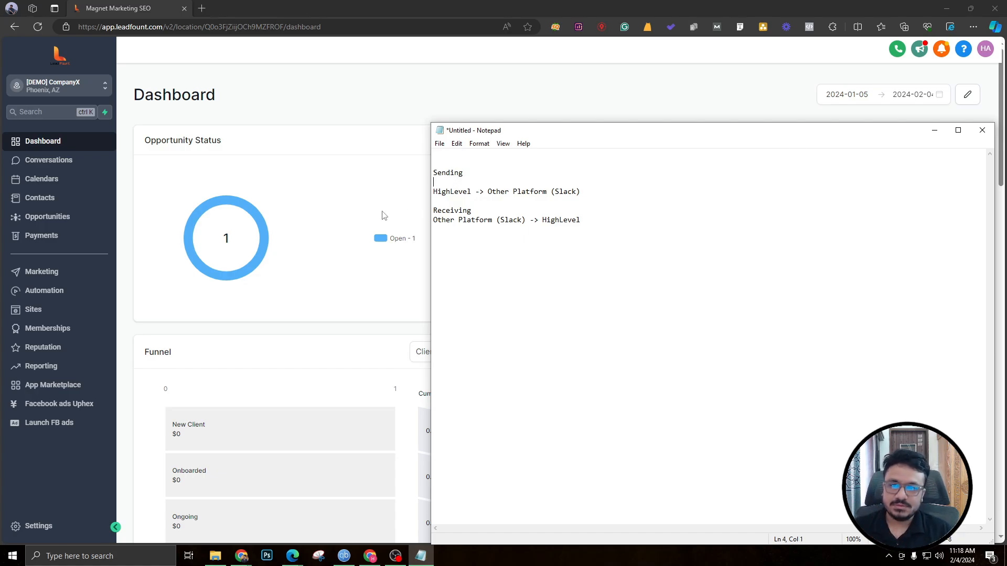
key("BackSpace")
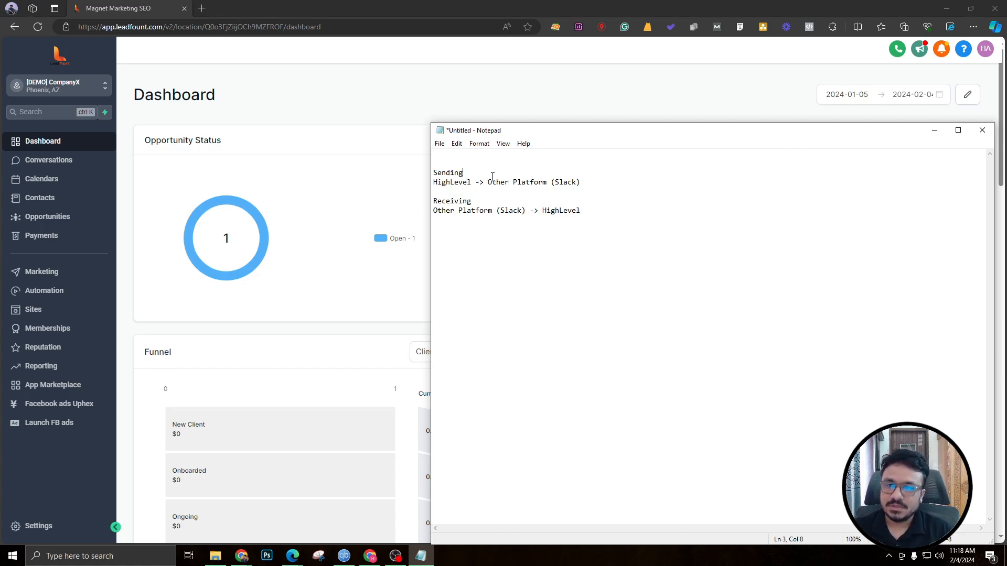
mouse_move(589, 184)
left_mouse_down()
mouse_move(411, 177)
mouse_move(585, 183)
left_mouse_up()
left_click(479, 166)
left_click(466, 181)
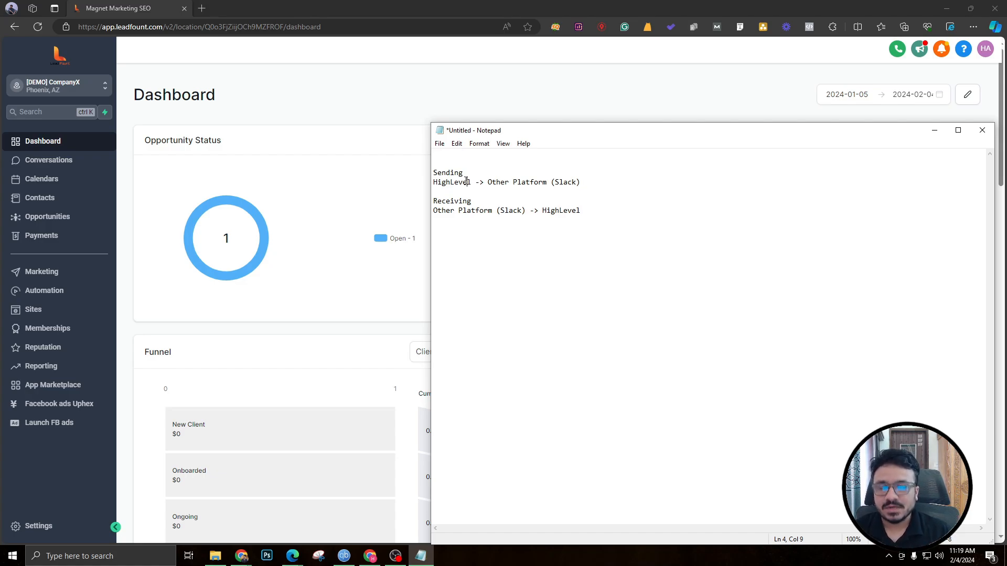
Step: Switch to the LeadFount browser window and create a folder named Zapier in the Automation workflow list
left_click(405, 90)
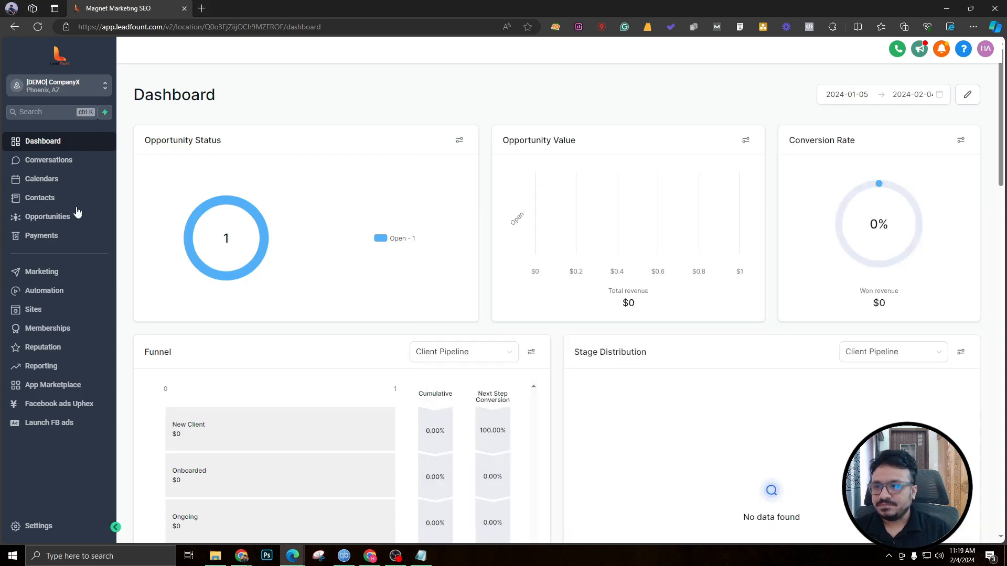
left_click(57, 293)
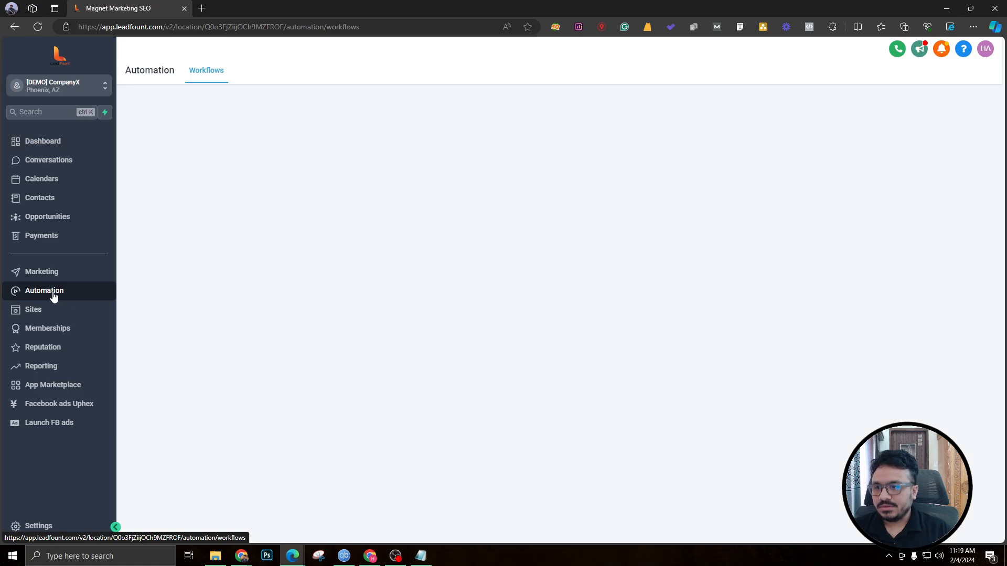
left_click(770, 111)
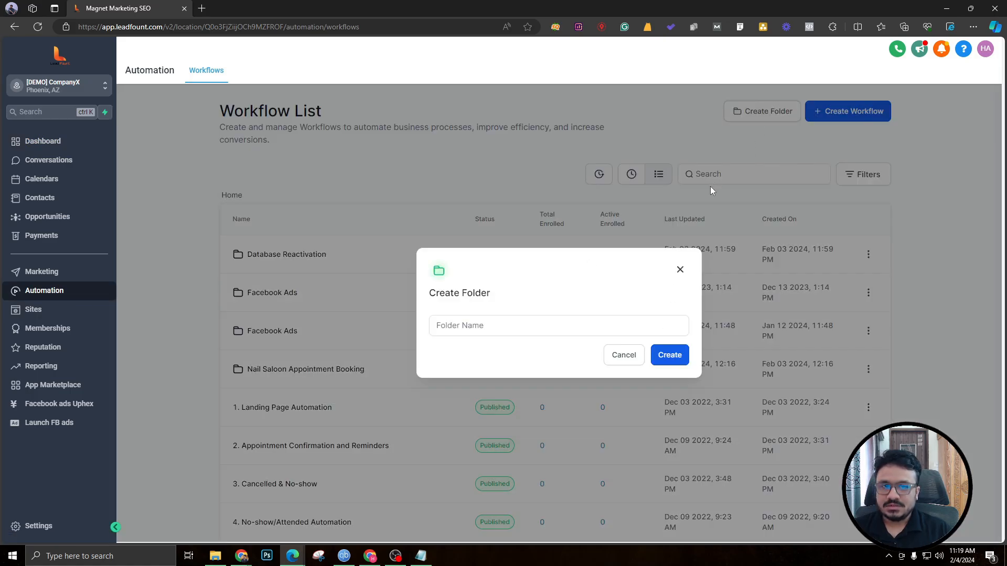
left_click(521, 319)
type("Zaper")
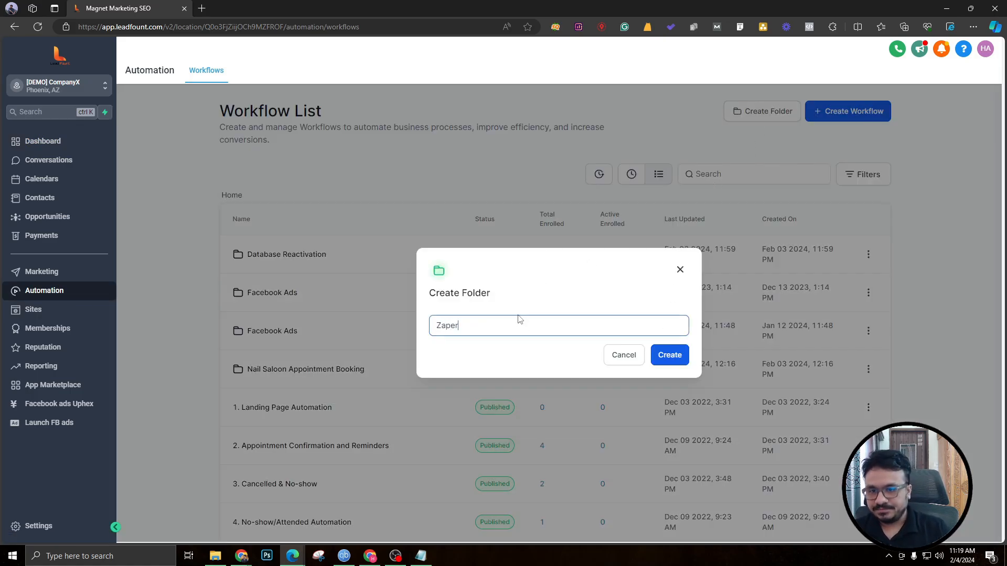
key("BackSpace")
type("ier")
left_click(665, 357)
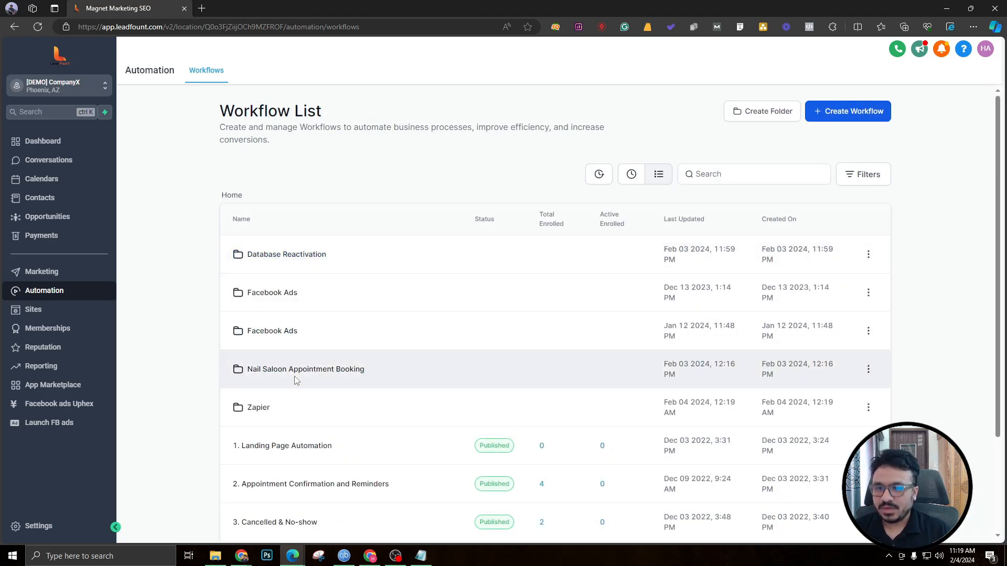
Step: Create a new workflow from scratch inside the Zapier folder
left_click(254, 414)
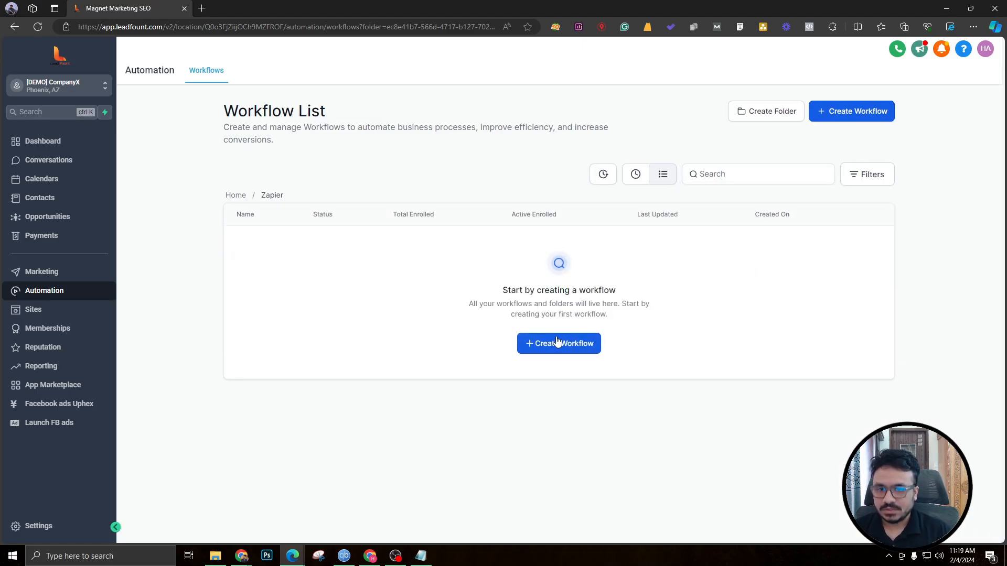
left_click(558, 347)
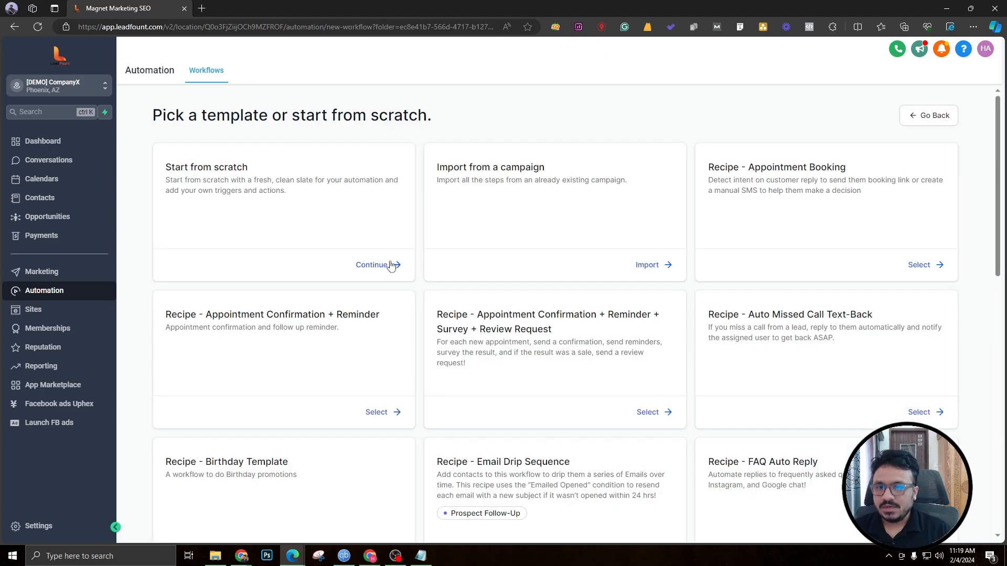
left_click(387, 262)
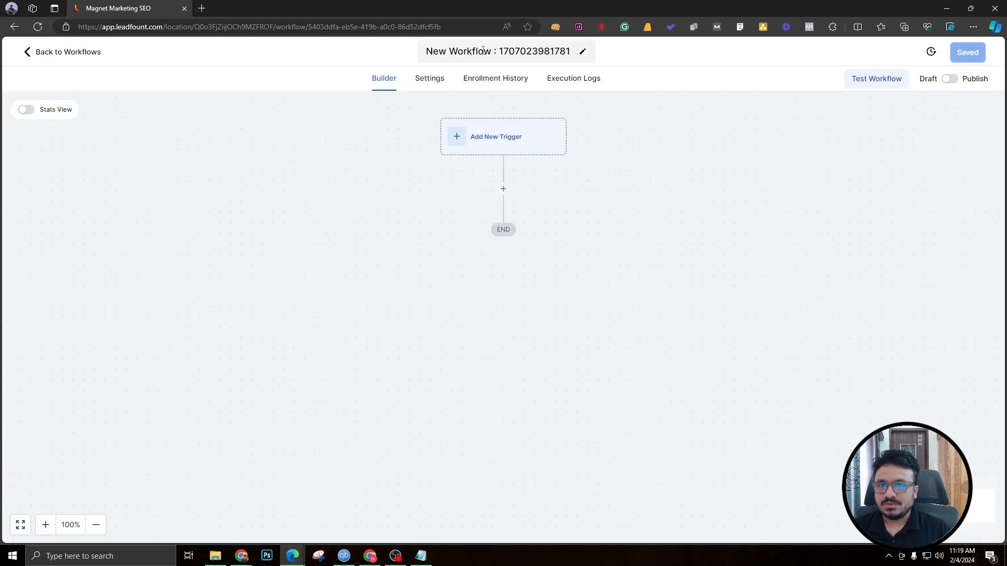
Step: Rename the workflow as "Appointment Booked→ Slack Notification"
double_click(483, 50)
key("ctrl+a")
type("Appoin")
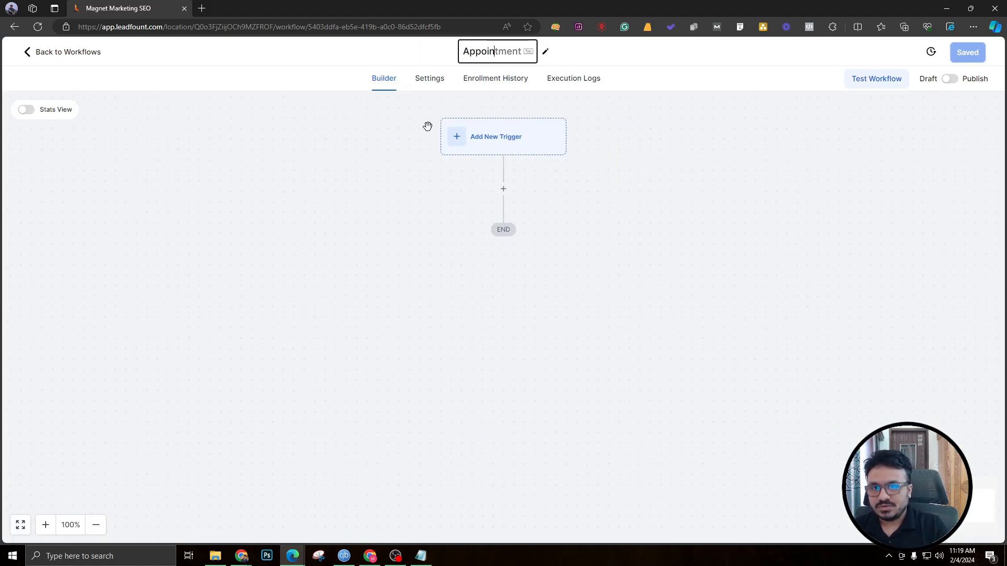
type("tment Booked→ ")
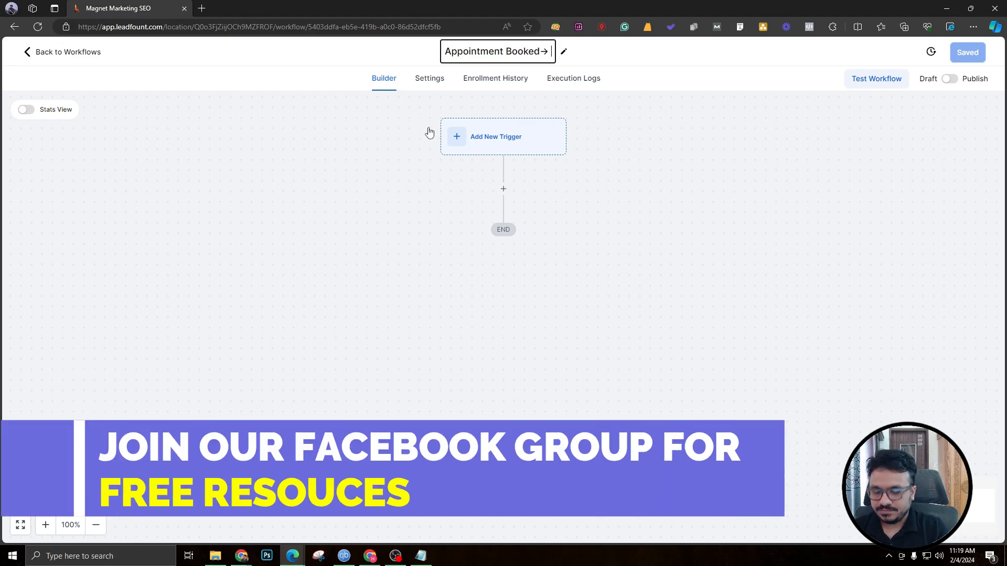
type("Slack No")
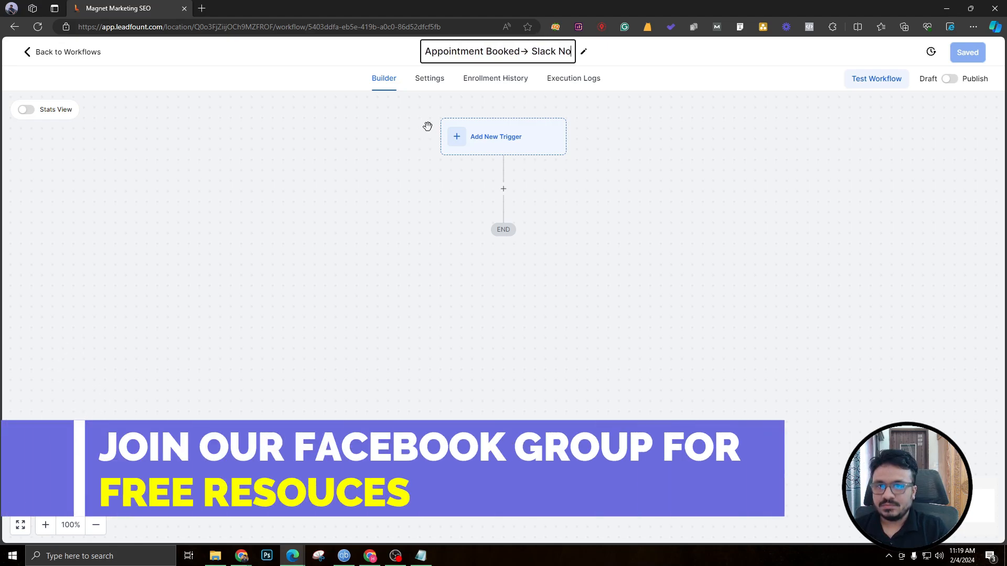
type("tification→")
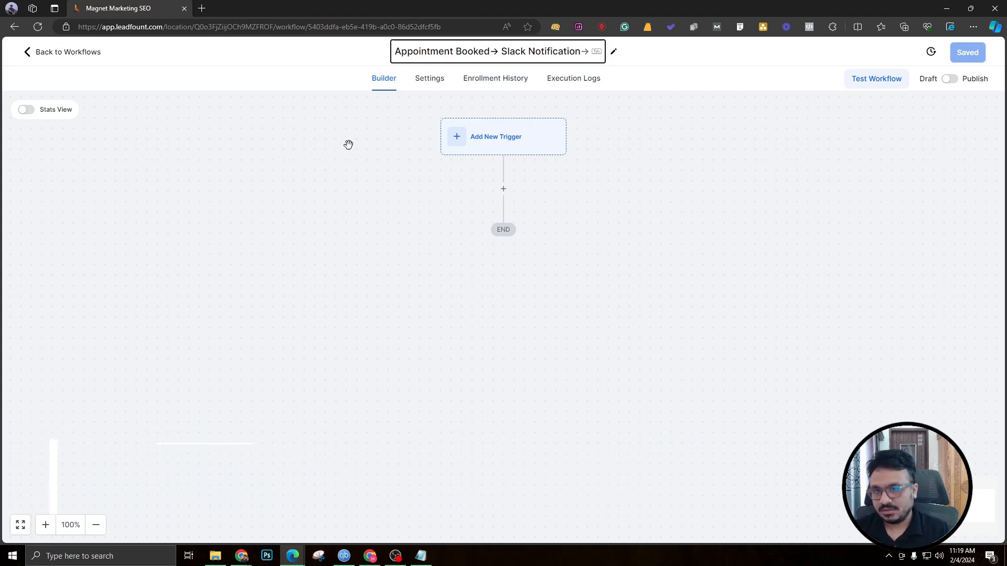
key("Return")
Step: Search the workflow triggers for "appoi" and choose the Appointment Status trigger
left_click(508, 151)
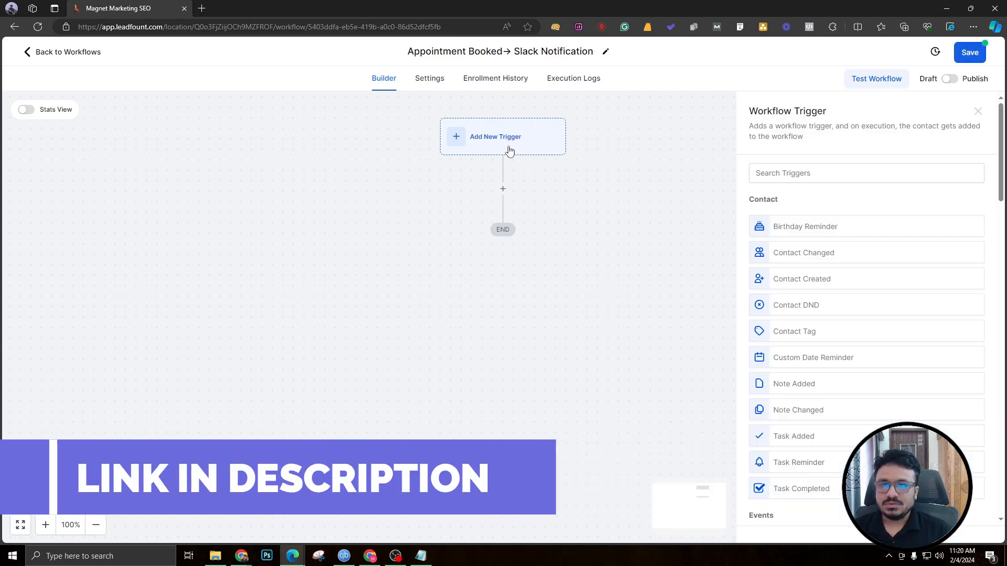
left_click(822, 168)
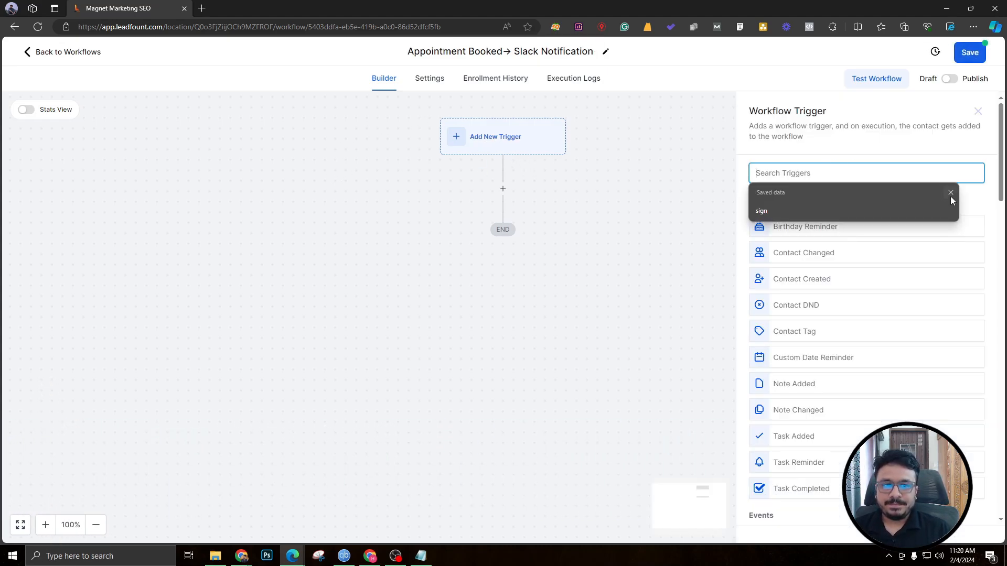
left_click(951, 195)
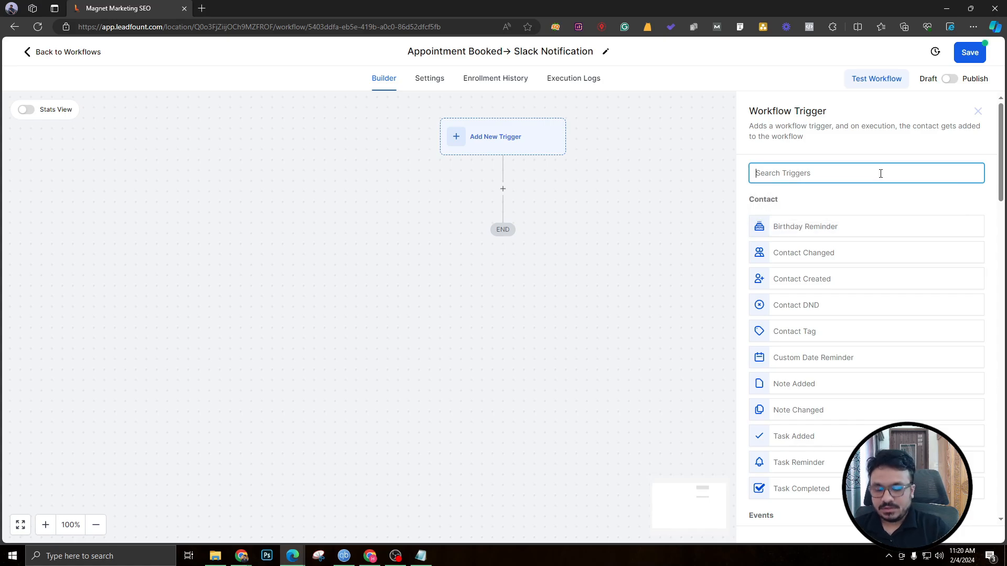
type("appoi")
left_click(811, 227)
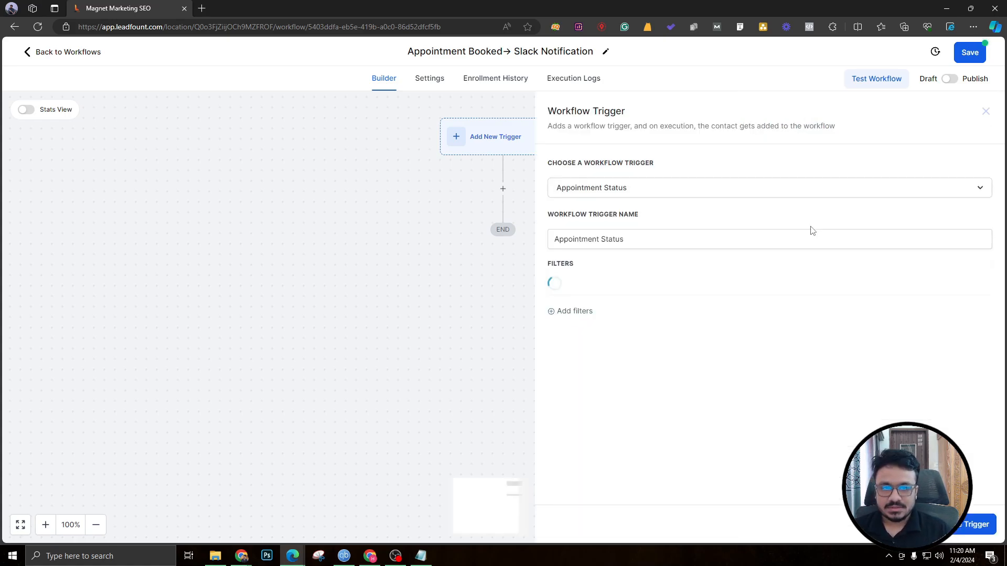
Step: Add a trigger filter requiring that the appointment status is confirmed
left_click(586, 317)
left_click(580, 321)
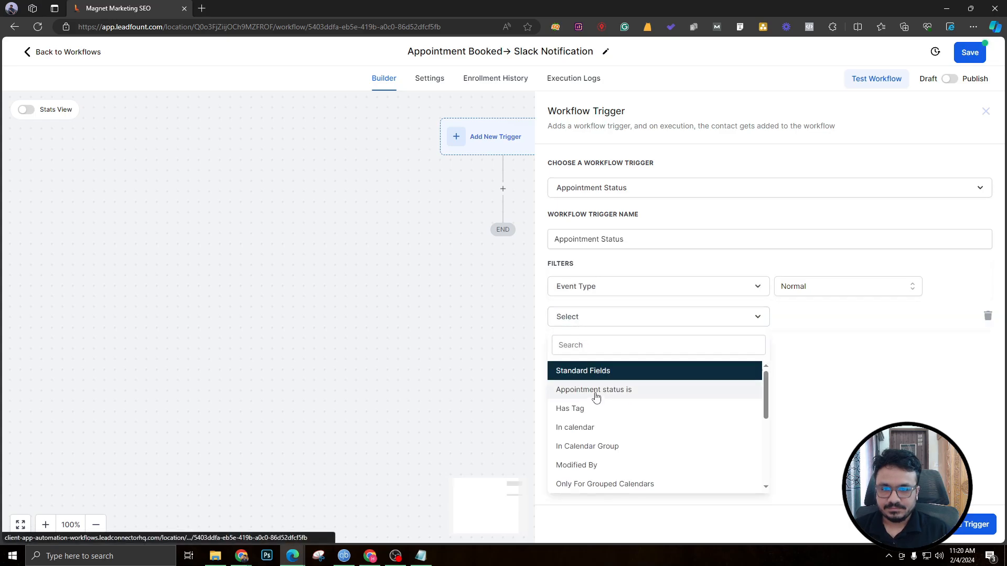
left_click(595, 391)
left_click(806, 316)
left_click(812, 385)
Step: Add an In calendar filter set to Book An Appointment and save the trigger
left_click(586, 349)
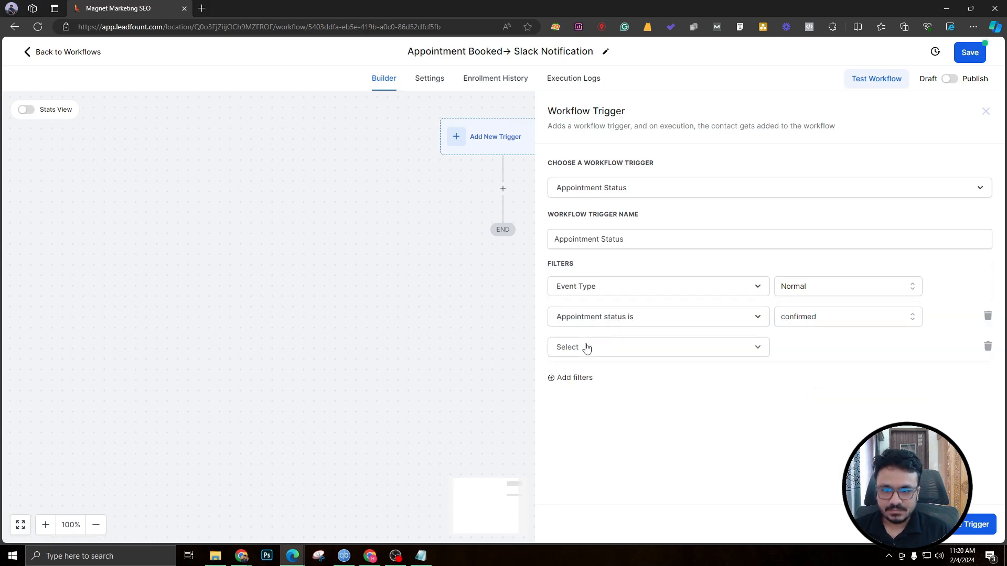
left_click(585, 349)
left_click(607, 439)
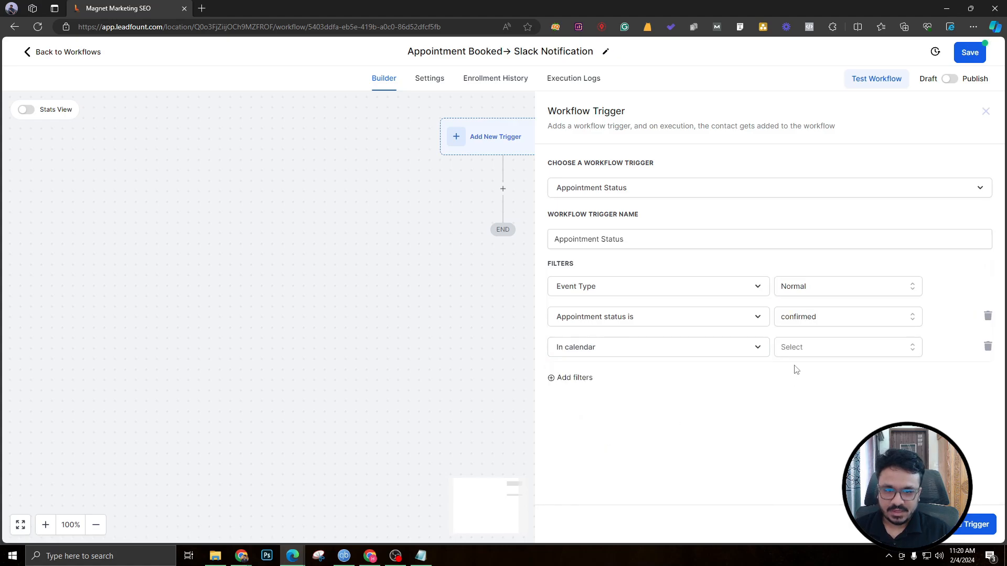
left_click(800, 348)
left_click(803, 394)
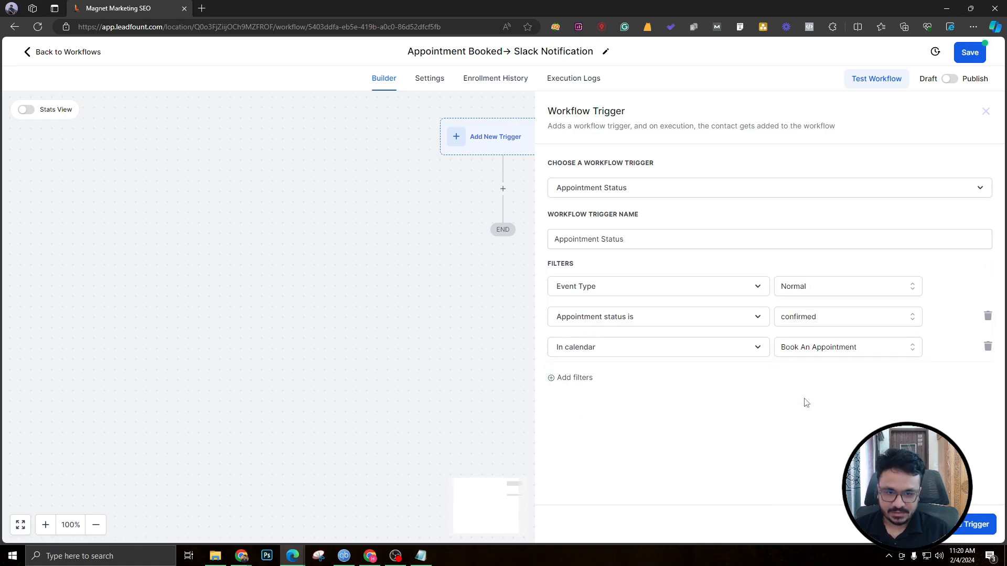
left_click(965, 525)
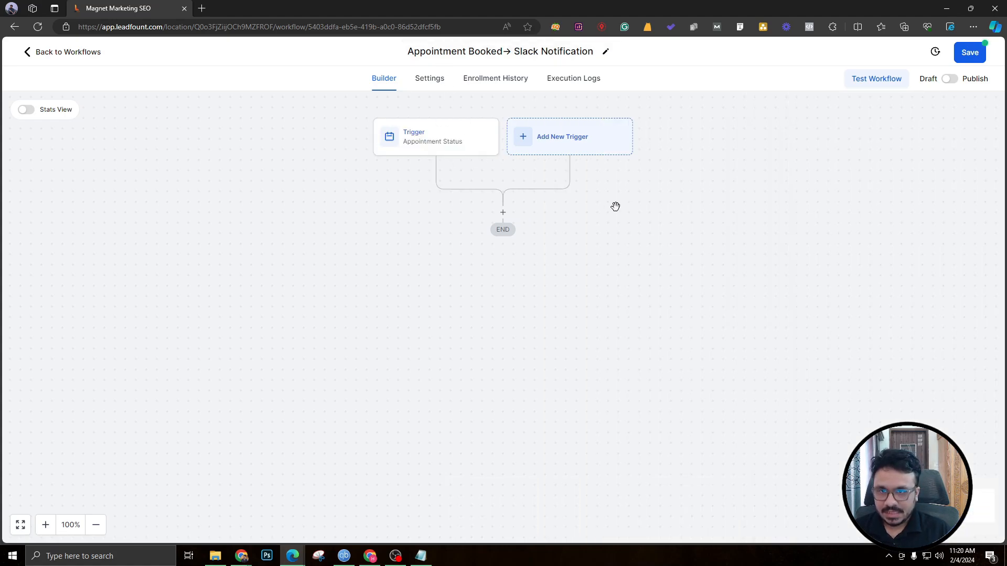
Step: Search the workflow actions for "web" and add a Webhook action using the POST method below the Appointment Status trigger
left_click(502, 213)
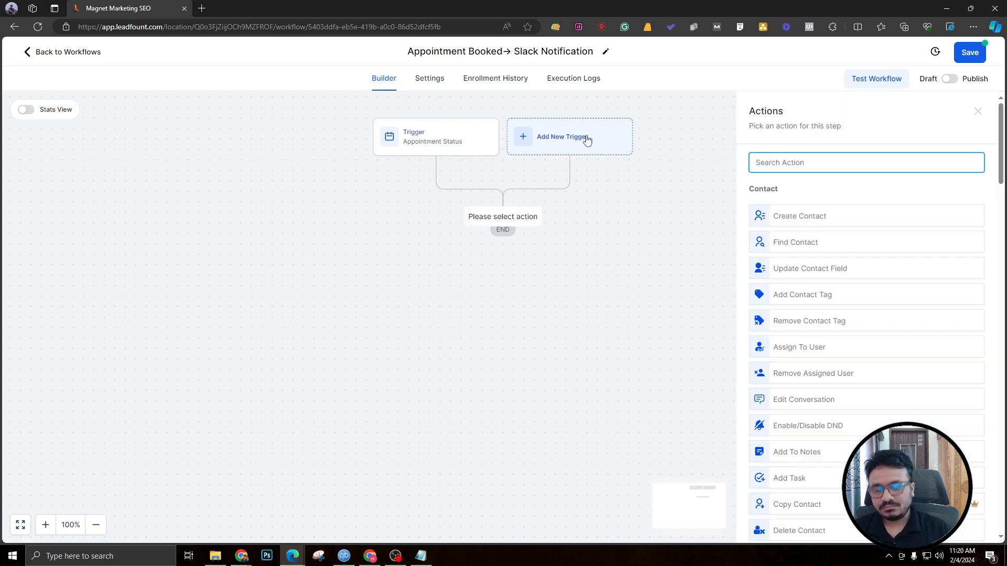
type("web")
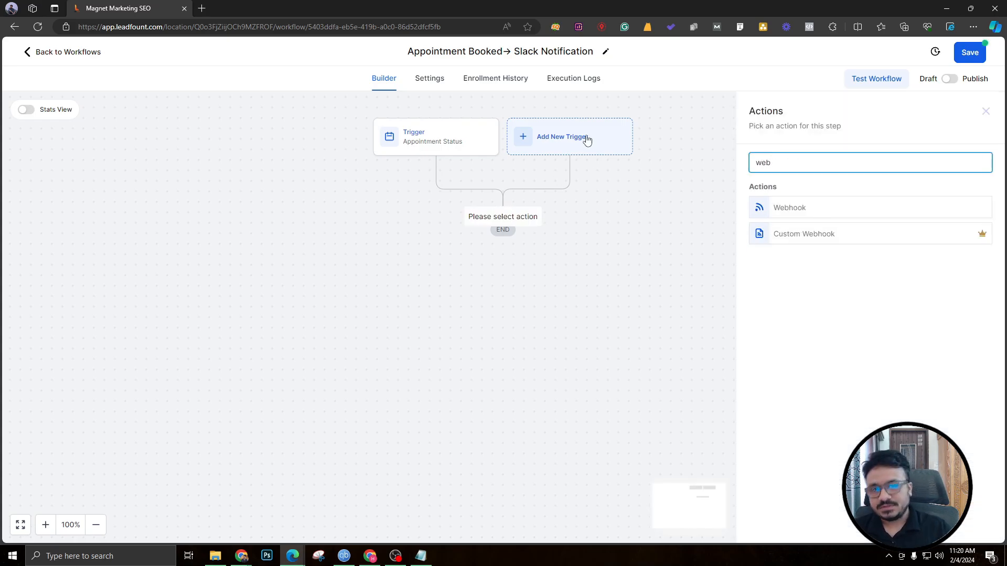
left_click(788, 211)
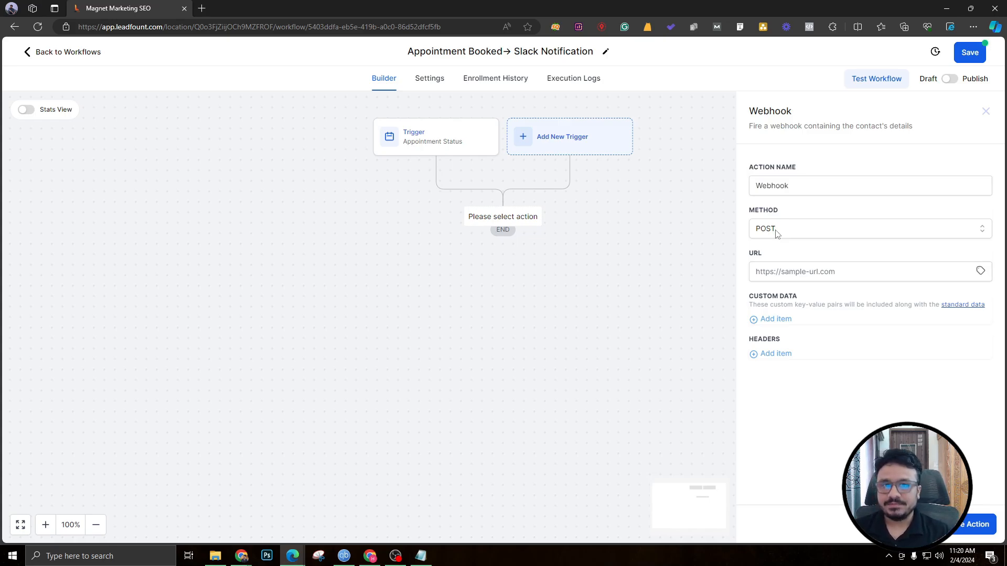
left_click(776, 233)
left_click(777, 233)
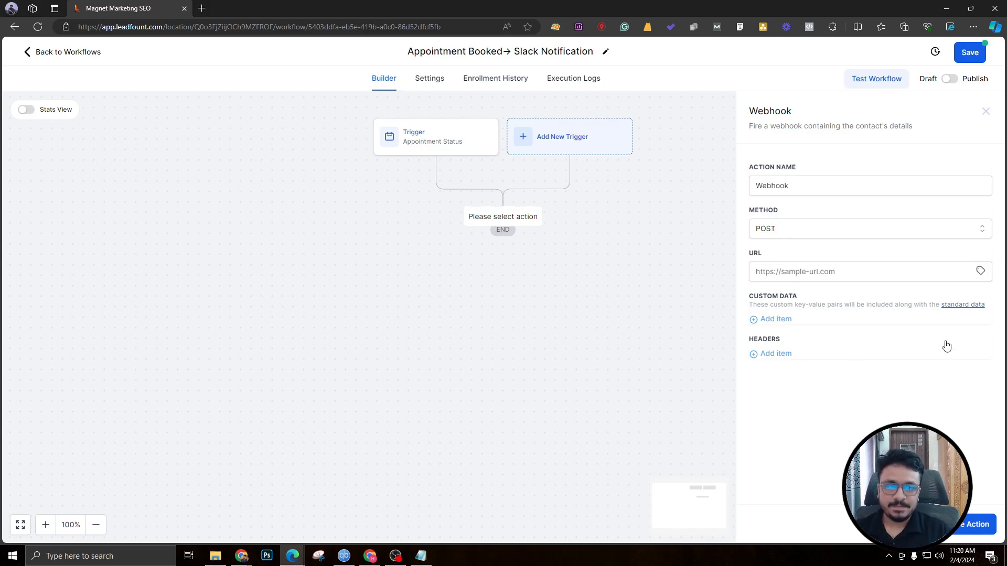
Step: Switch to the Zapier dashboard and create a new Zap
left_click_drag(1006, 7, 297, 0)
mouse_move(21, 159)
left_click(36, 114)
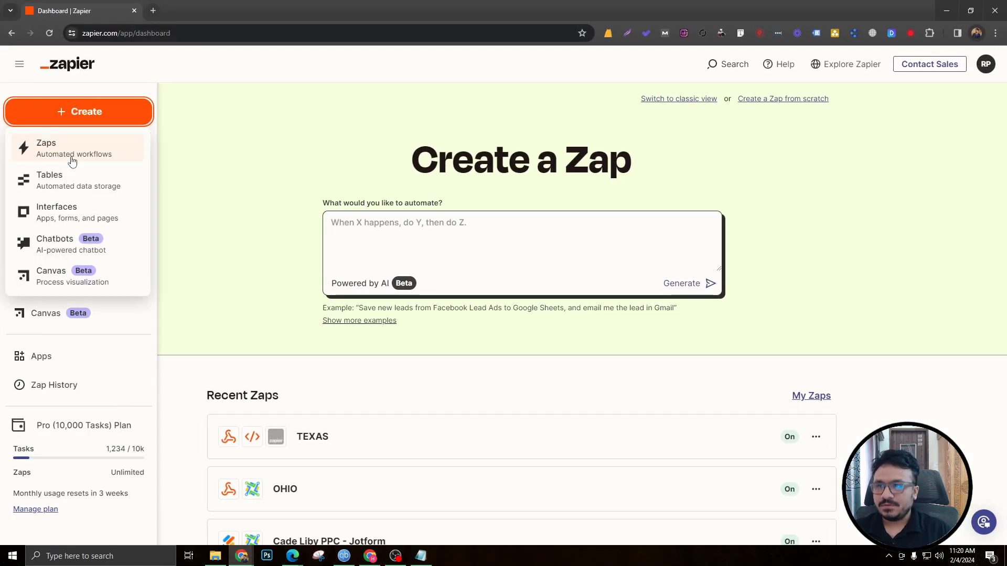
left_click(48, 117)
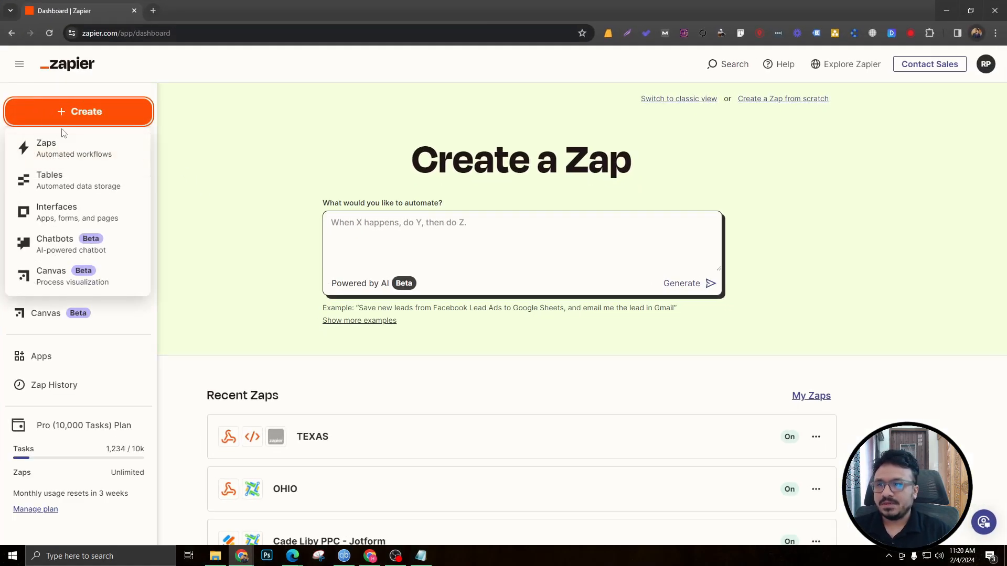
left_click(71, 146)
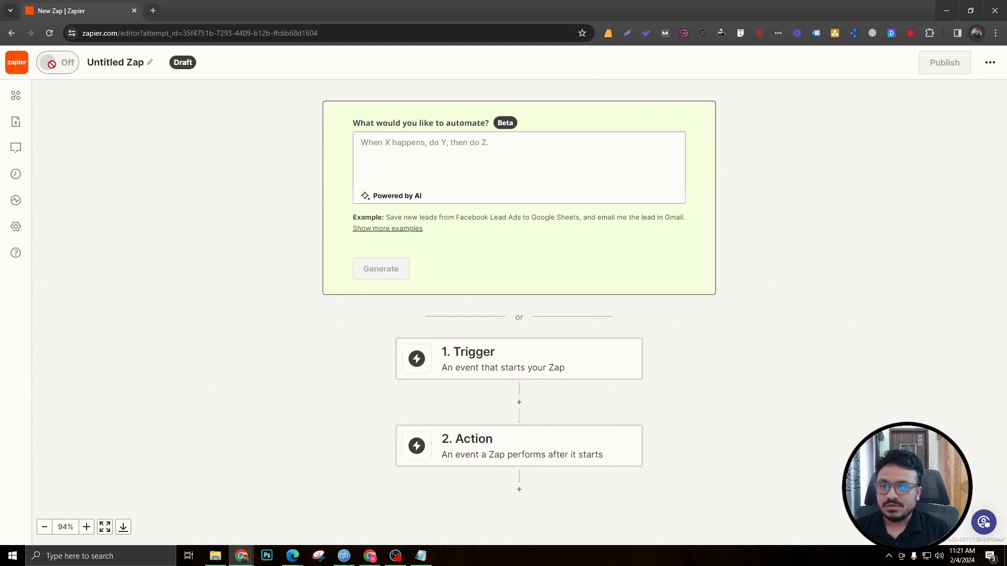
Step: Rename the untitled Zap as "Appointment Booked-> Slack Notification"
left_click(111, 68)
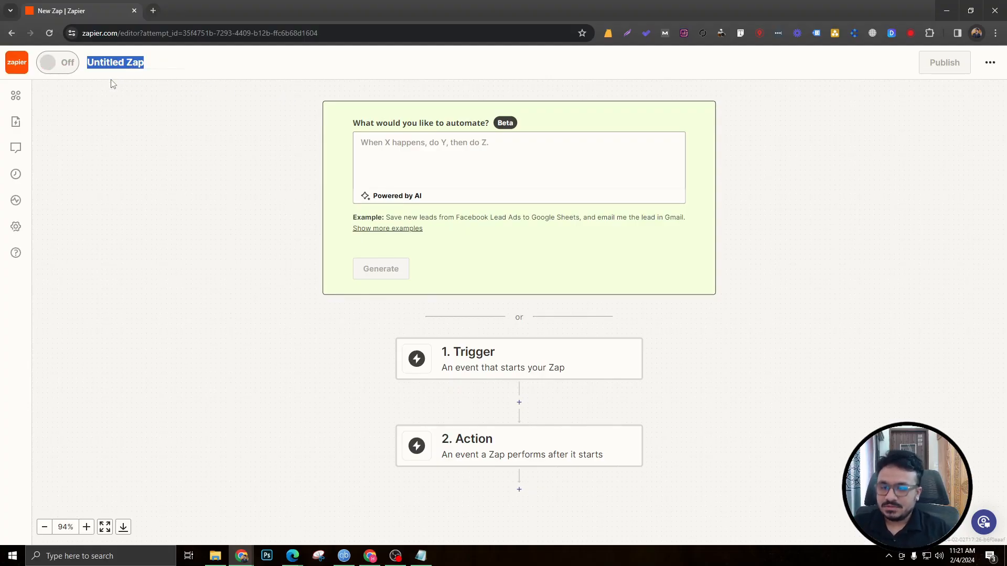
type("Appointment B")
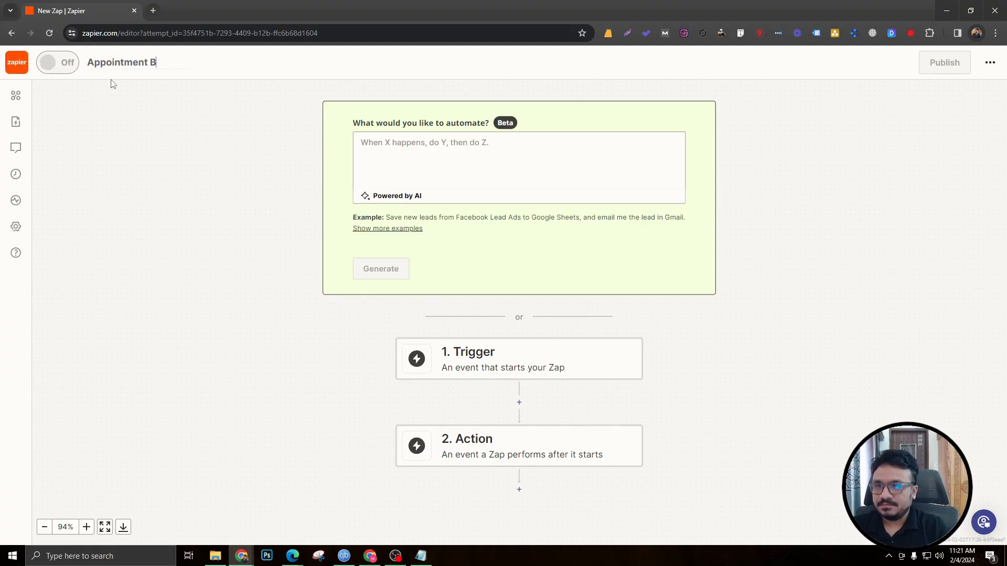
type("ooked-> Slca")
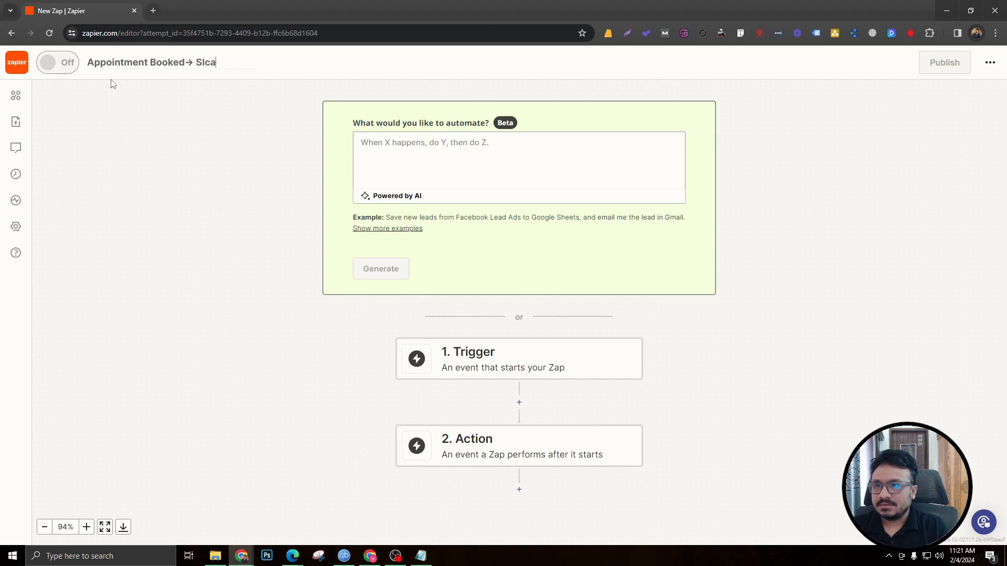
key("BackSpace")
key("BackSpace")
type("ack Notification")
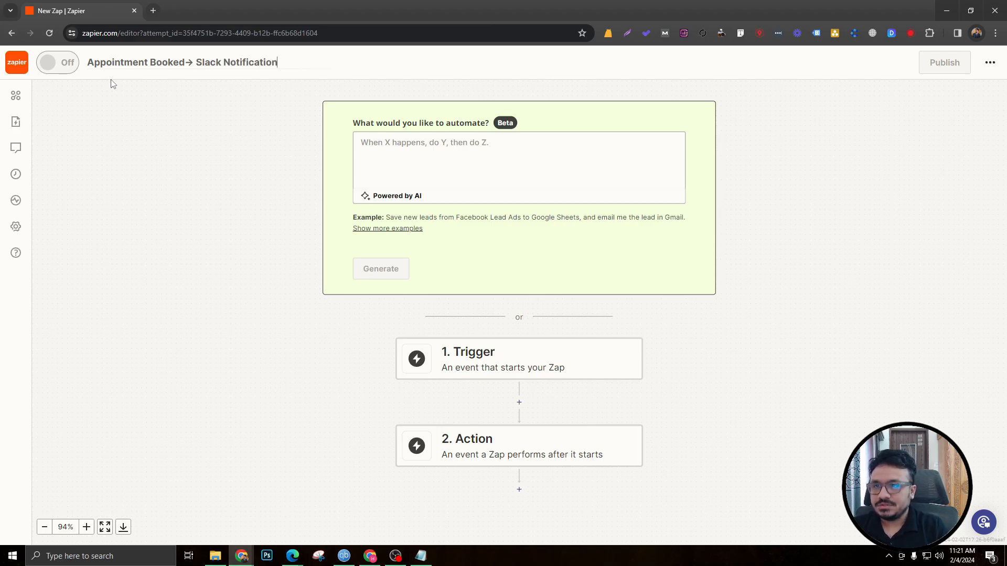
left_click(112, 84)
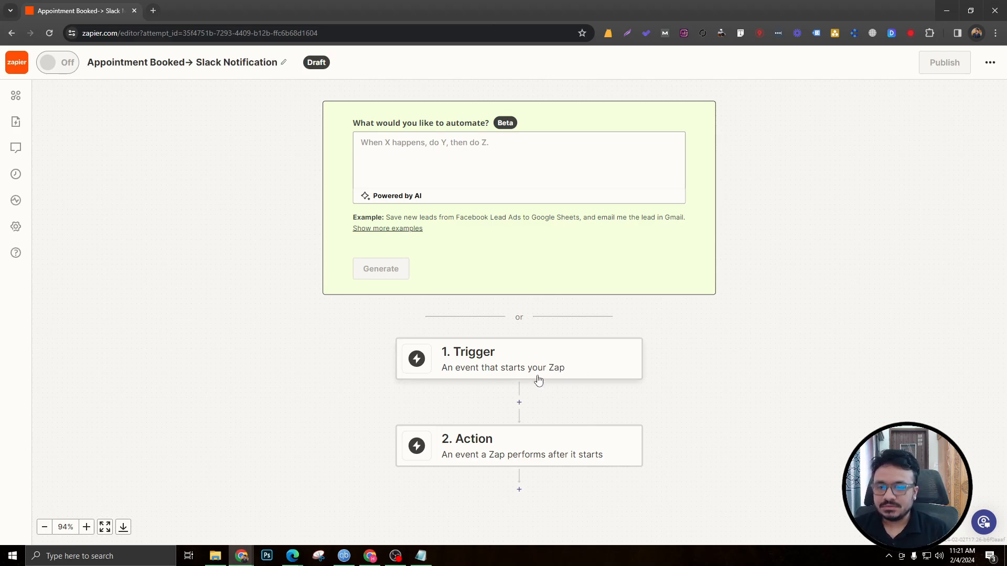
left_click(482, 362)
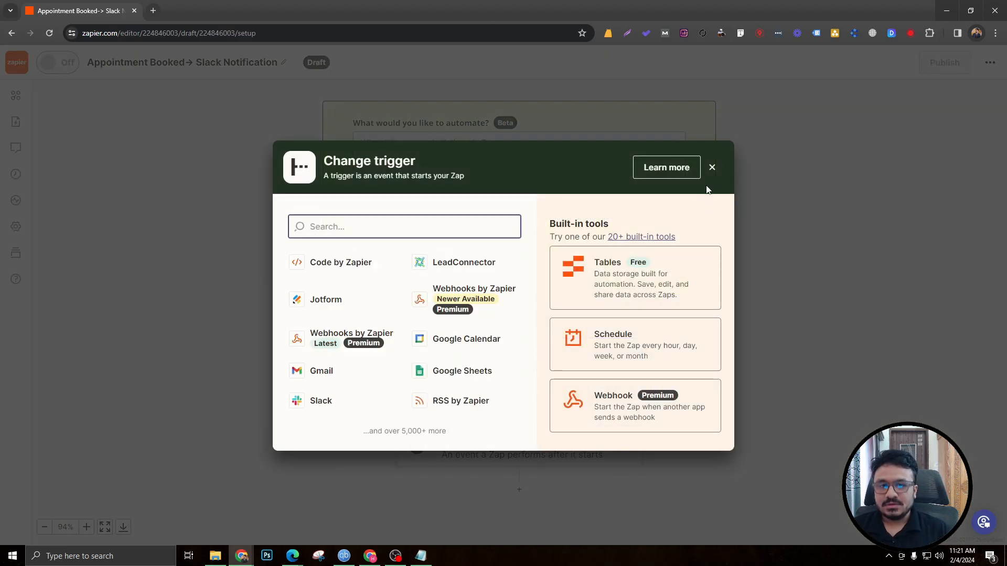
left_click(711, 167)
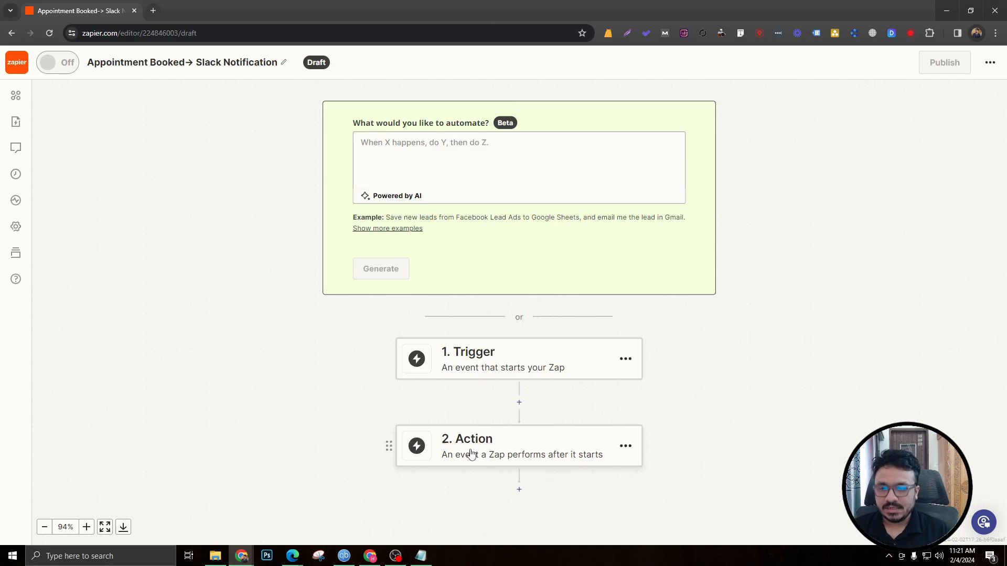
mouse_move(292, 558)
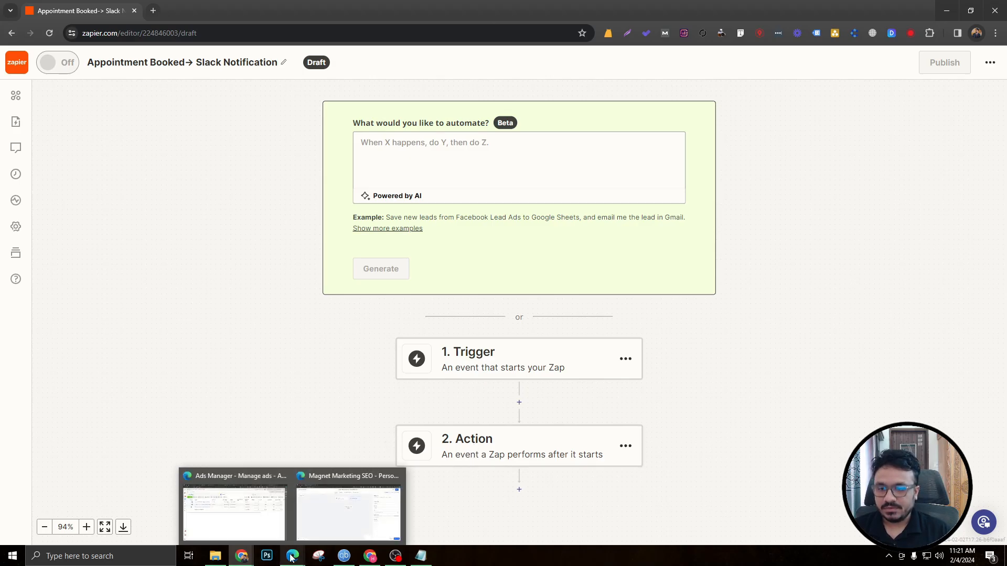
left_click(348, 508)
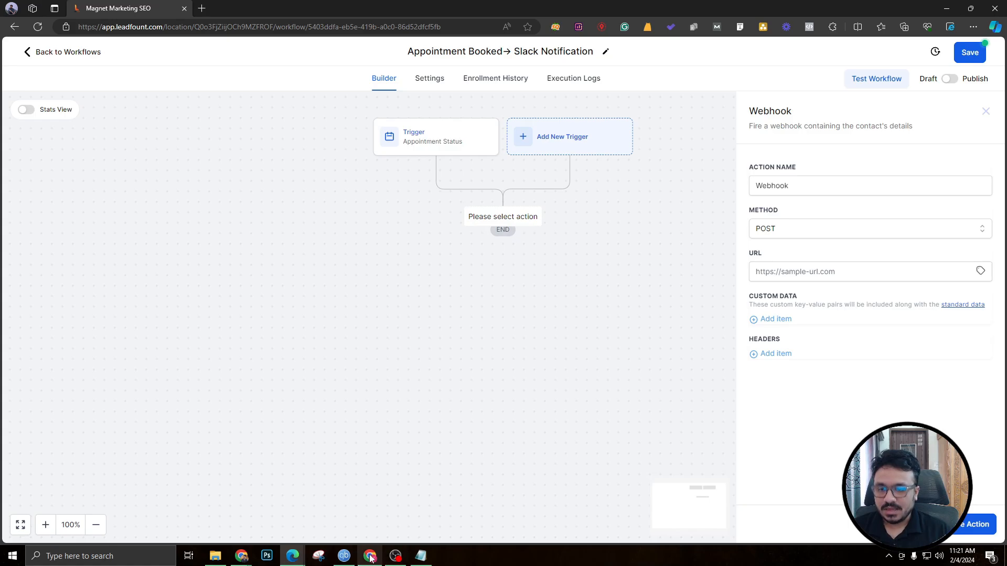
mouse_move(250, 561)
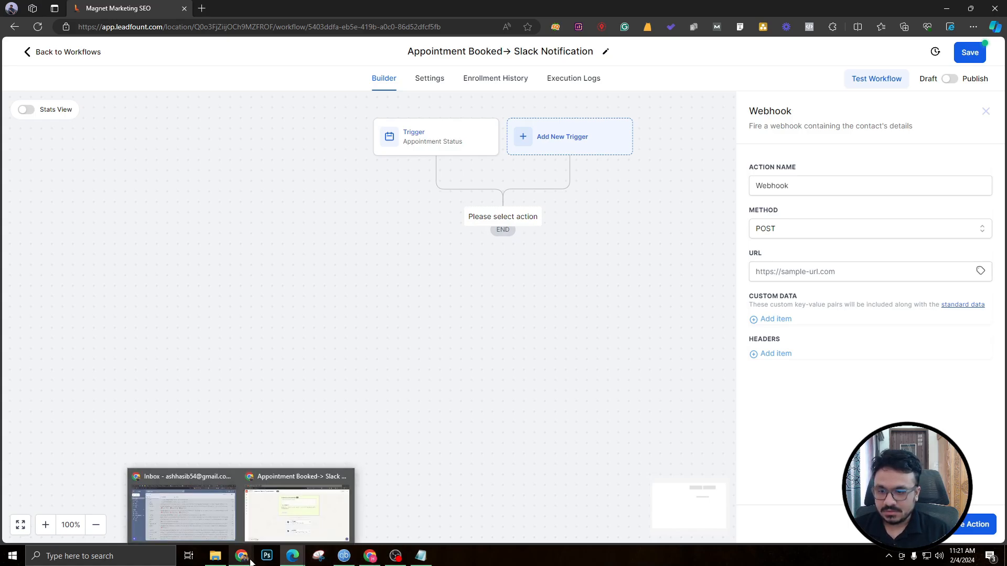
left_click(268, 521)
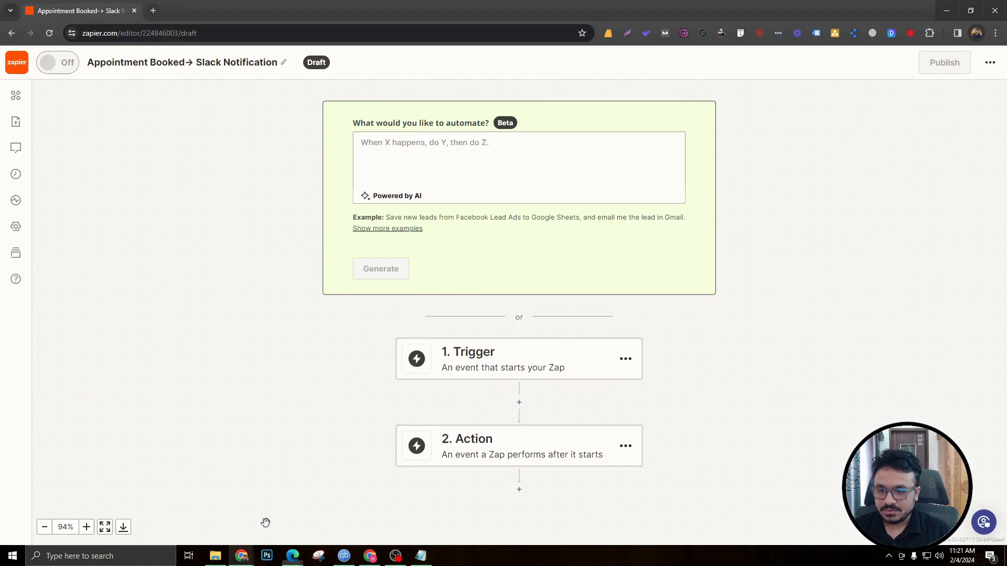
Step: Set the Zap's trigger to Webhooks by Zapier with the Catch Hook event, leaving the child key empty
left_click(501, 352)
type("web")
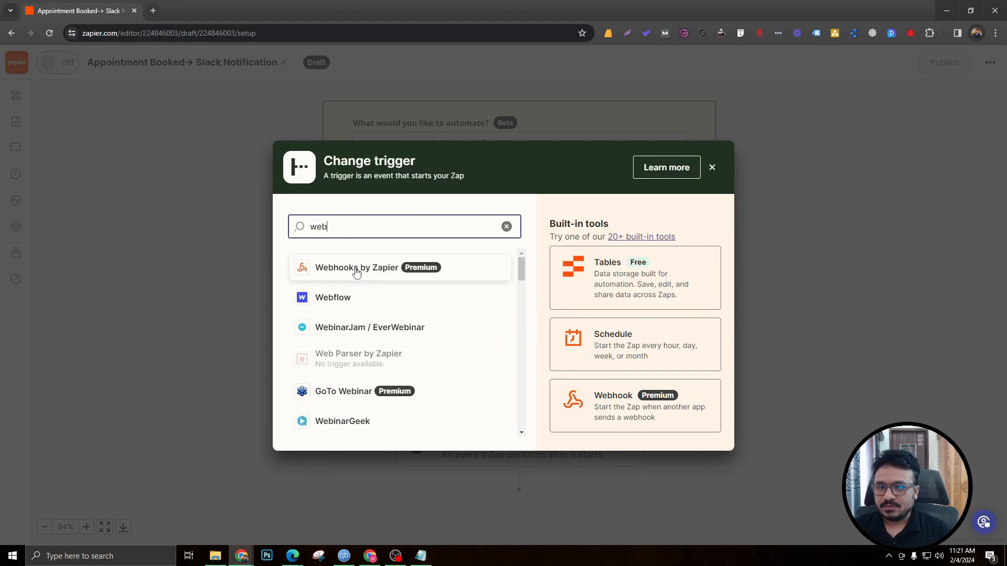
left_click(356, 269)
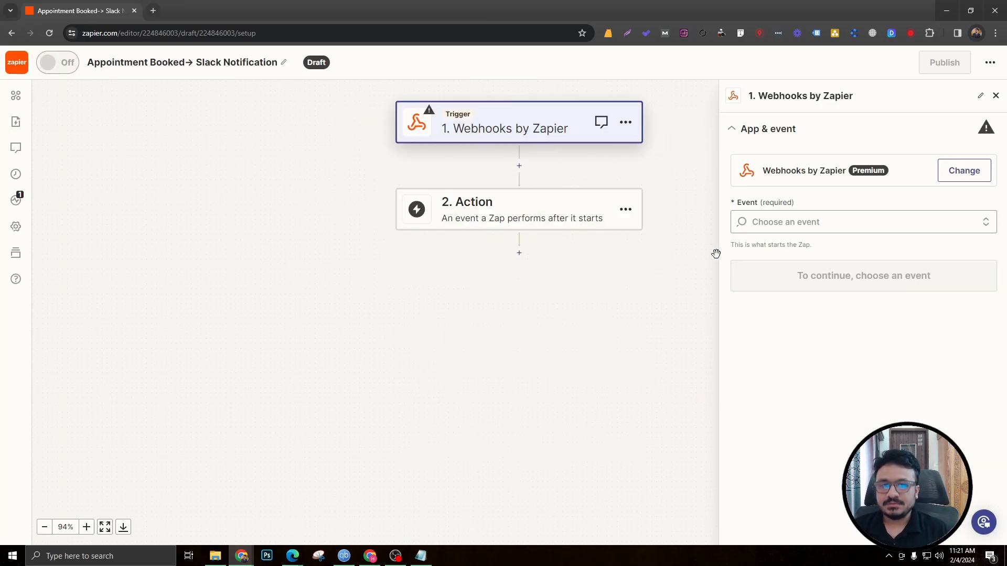
left_click(815, 222)
left_click(785, 263)
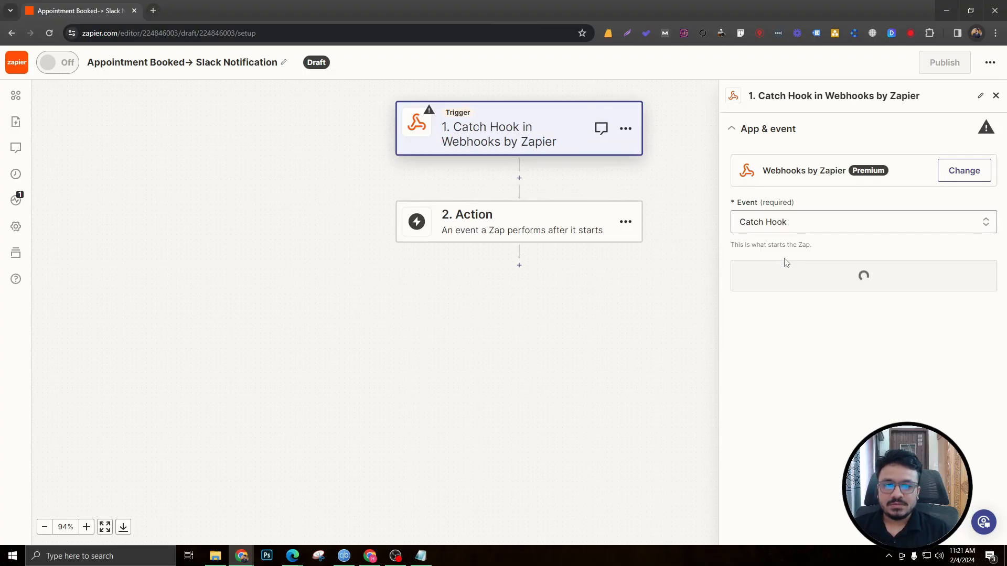
left_click(816, 279)
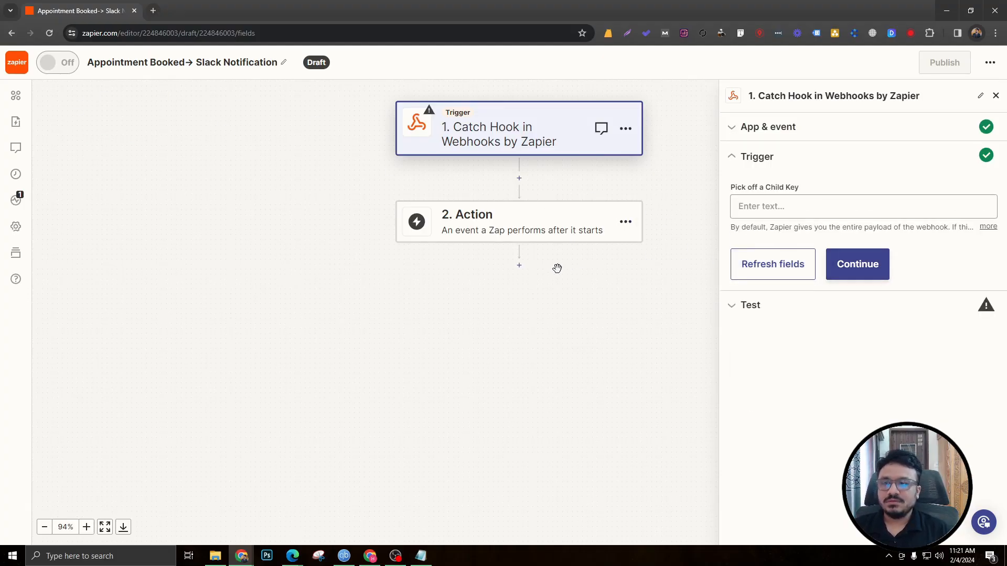
left_click(857, 275)
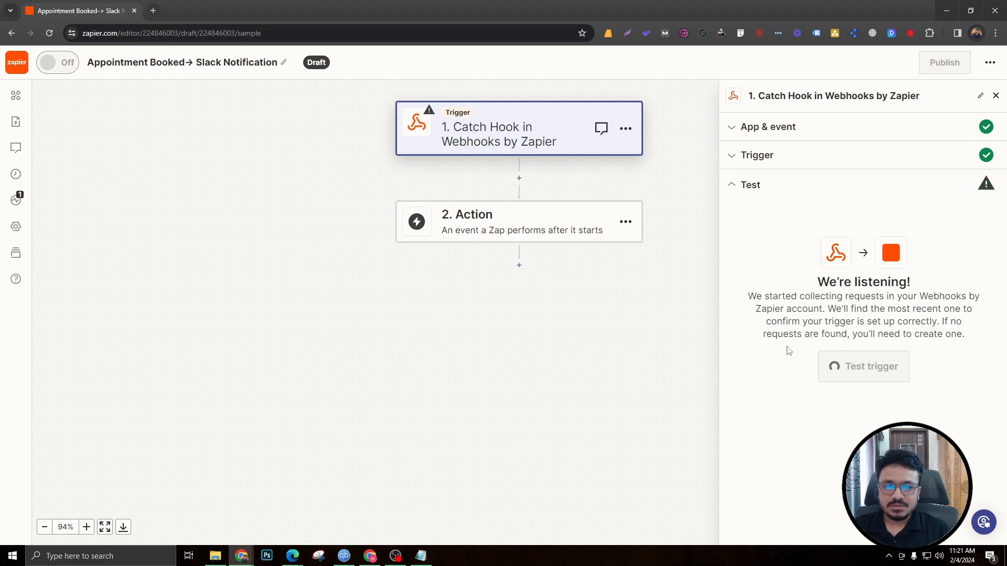
Step: Copy the Zap's webhook URL into the HighLevel Webhook action's URL, save the action and publish the workflow
left_click(959, 284)
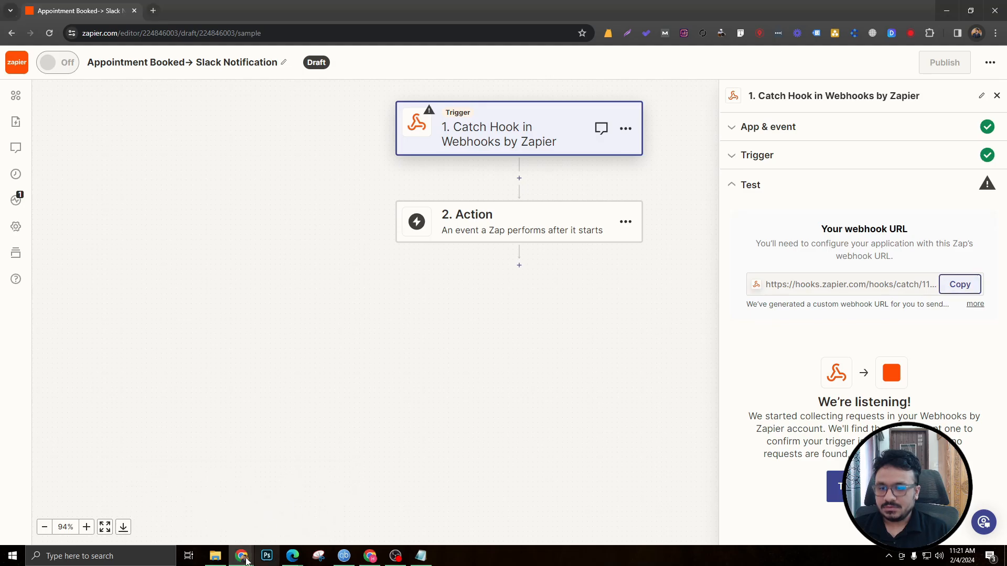
mouse_move(292, 556)
left_click(349, 504)
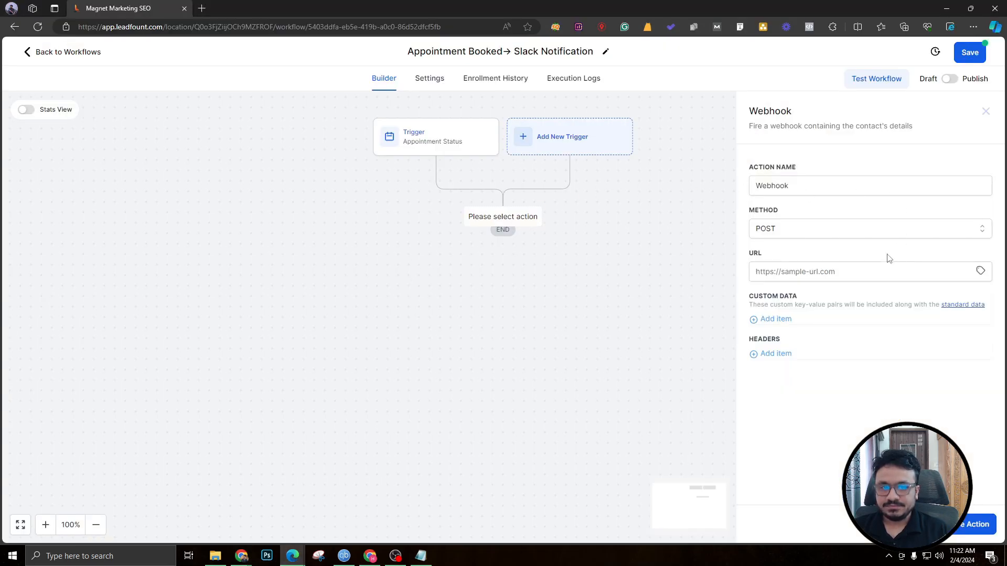
left_click(852, 273)
key("ctrl+v")
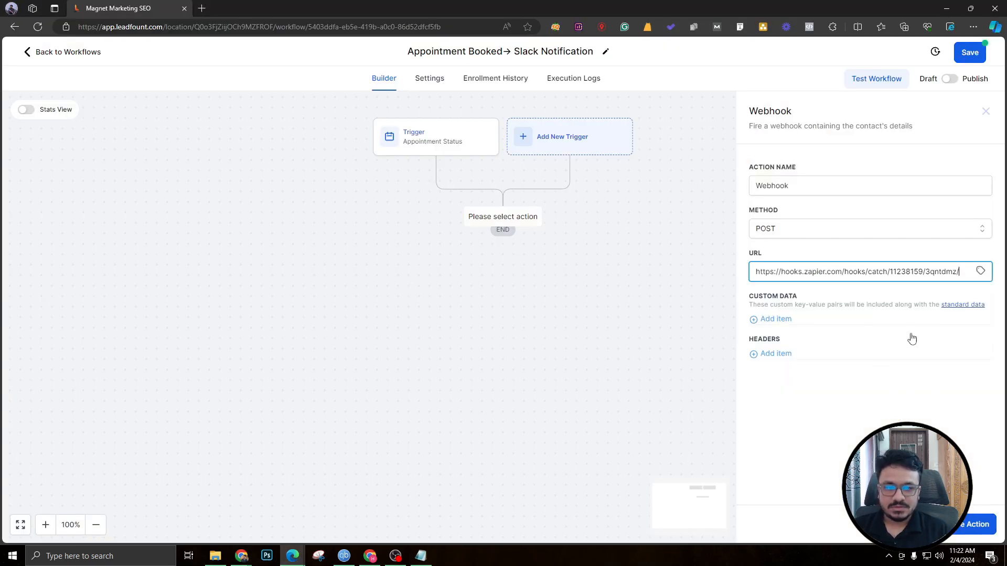
left_click(971, 525)
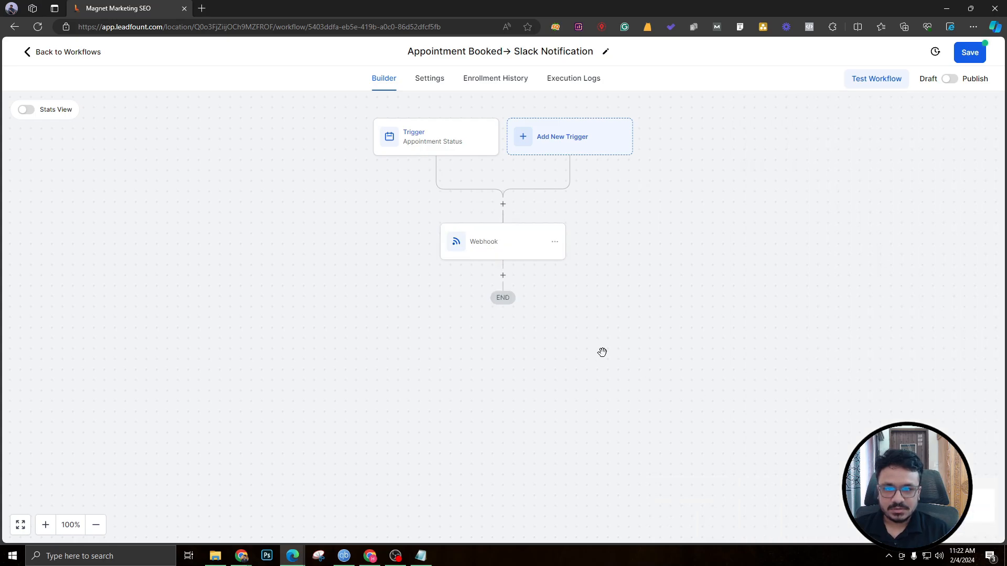
left_click(948, 80)
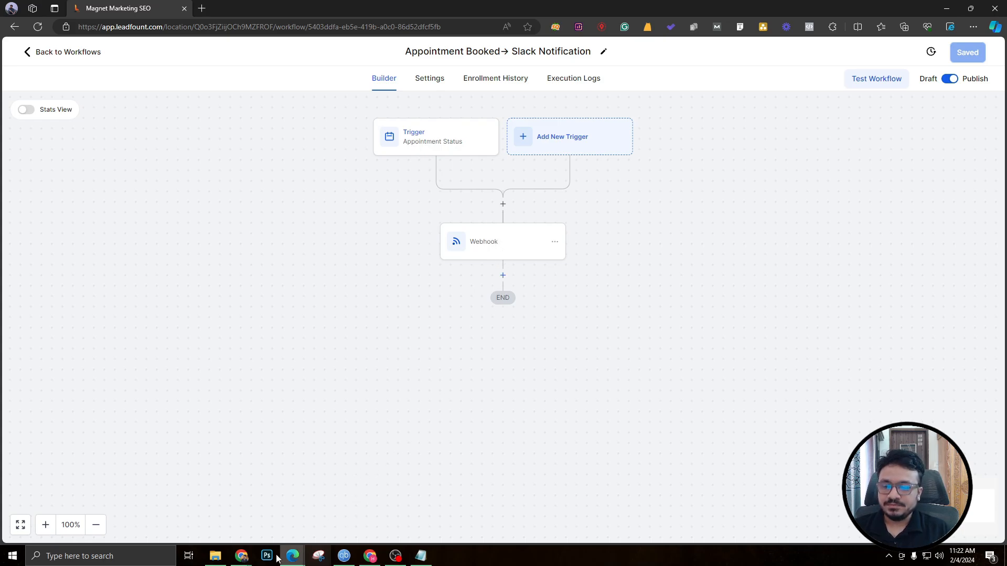
Step: Select the 09:00 PM slot on Mon, Feb 5, 2024 in the Book An Appointment booking page
left_click(241, 556)
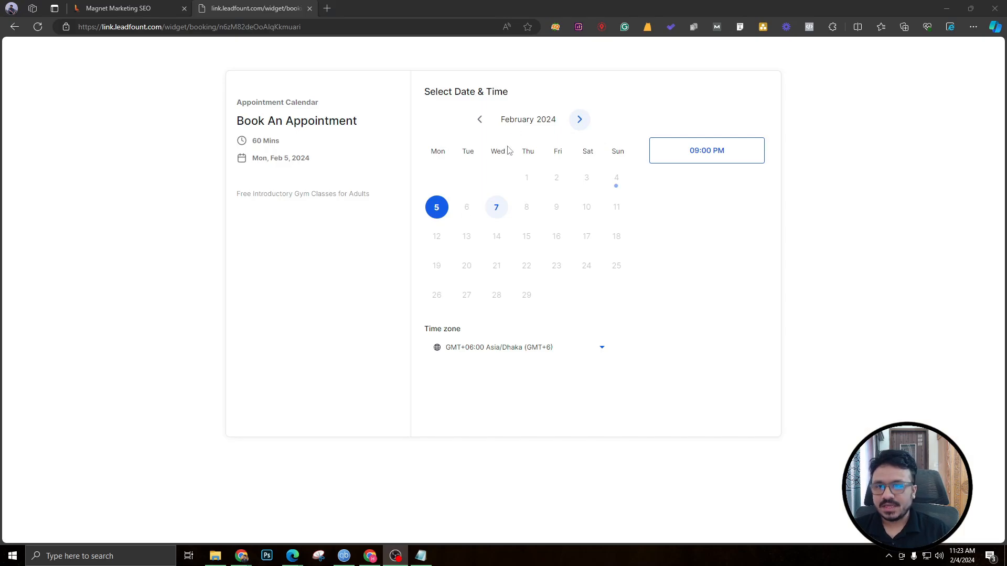
left_click(688, 160)
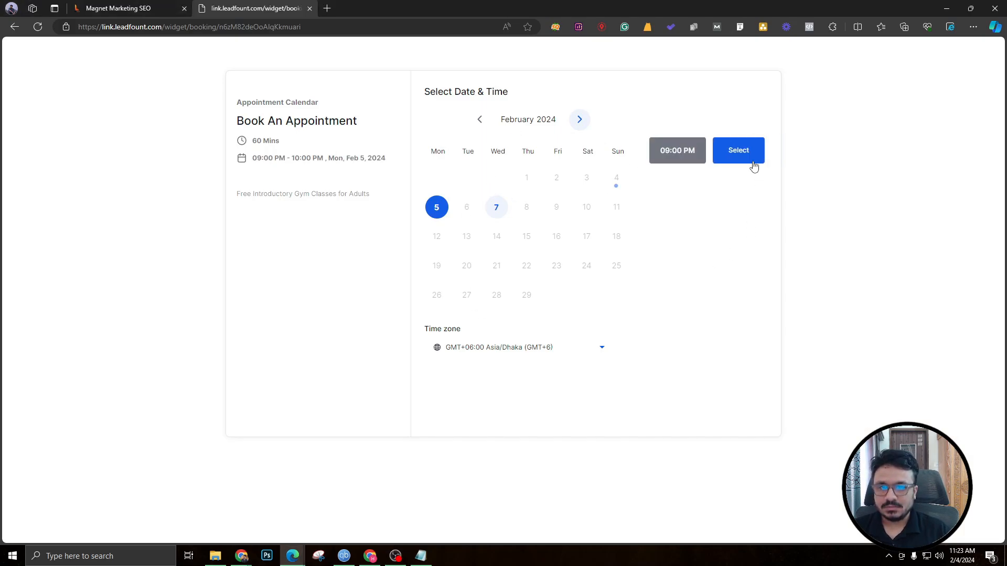
left_click(753, 162)
Step: Fill in the contact's name, phone and email, set the phone country to United States, accept the consent and schedule the meeting
left_click(497, 137)
left_click(499, 182)
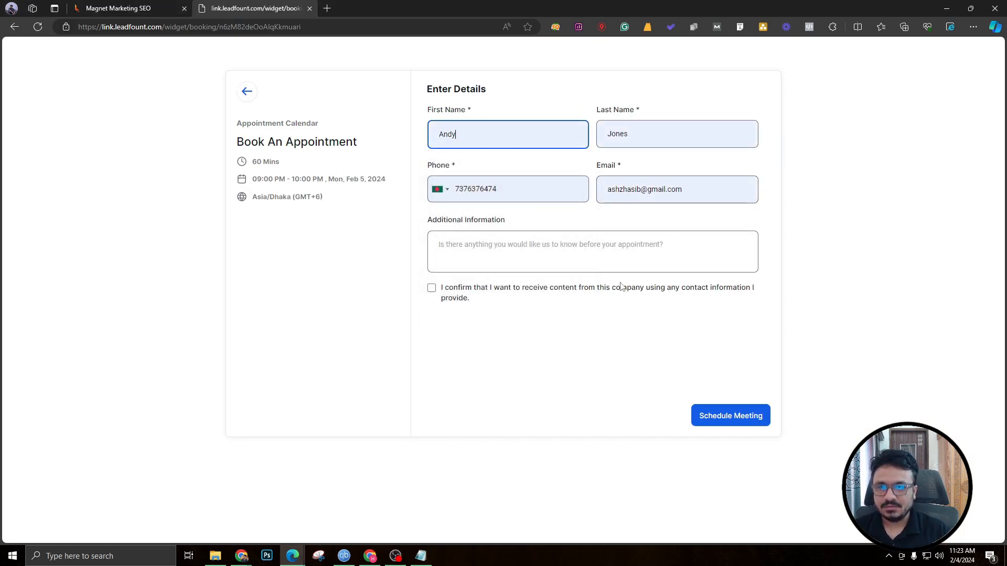
left_click(440, 189)
scroll(452, 222, "up", 3)
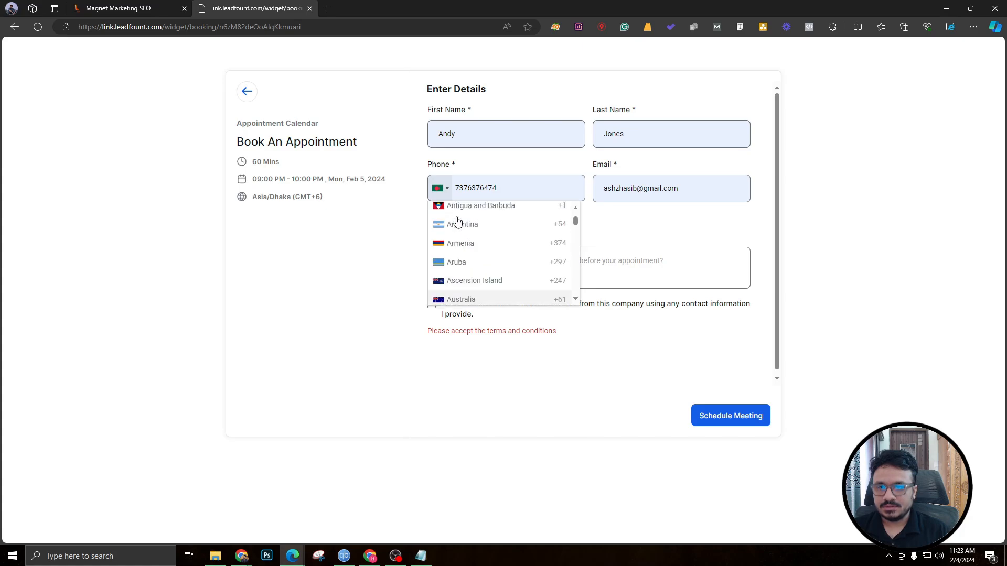
scroll(459, 225, "up", 5)
left_click(474, 212)
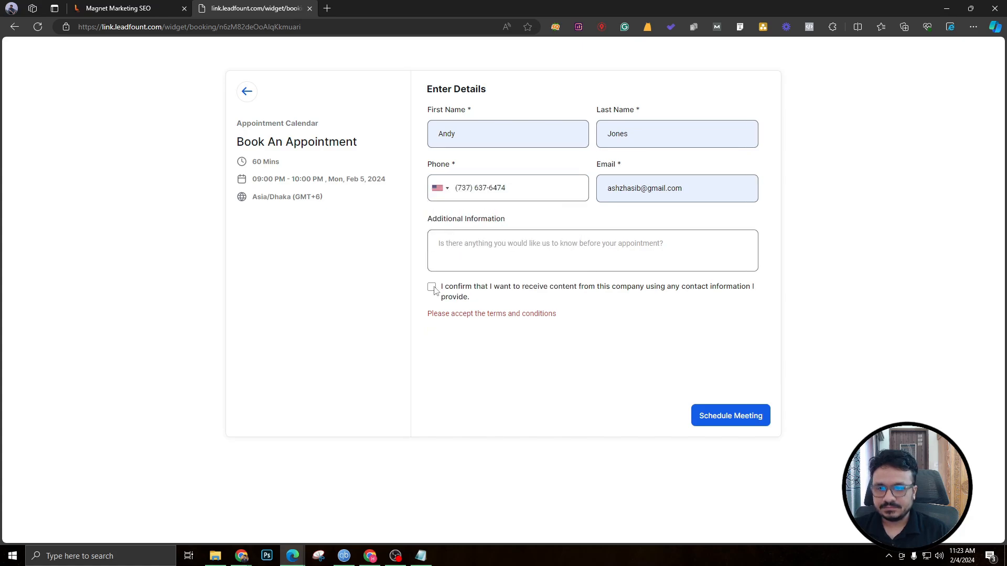
left_click(432, 288)
left_click(730, 416)
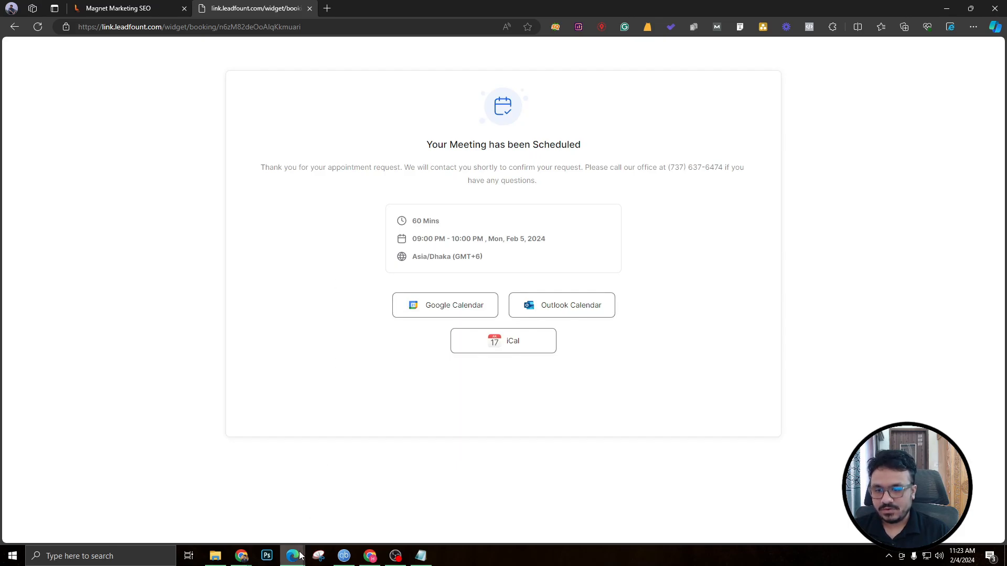
Step: Switch to the Zap, test the Catch Hook trigger and review the contact fields in request A
mouse_move(241, 555)
left_click(336, 503)
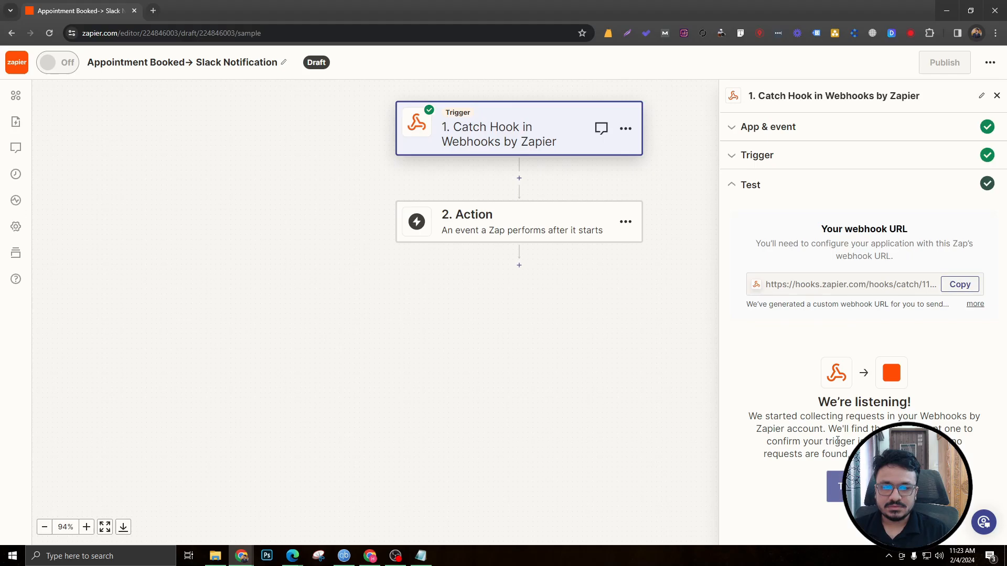
scroll(872, 391, "down", 3)
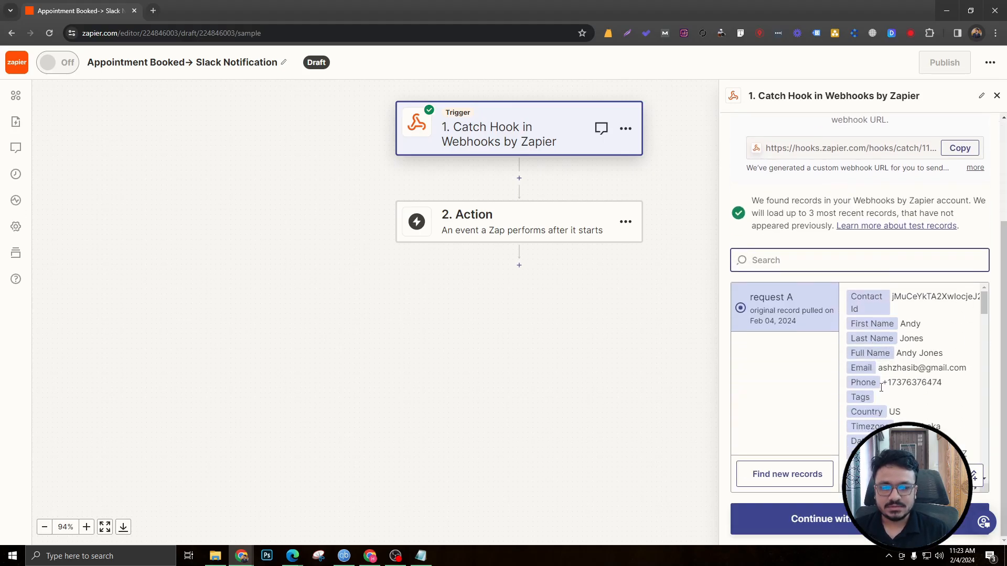
scroll(881, 387, "down", 3)
Step: Set the Zap's second step to Slack with the Send Channel Message event and start the Slack account sign-in
left_click(472, 226)
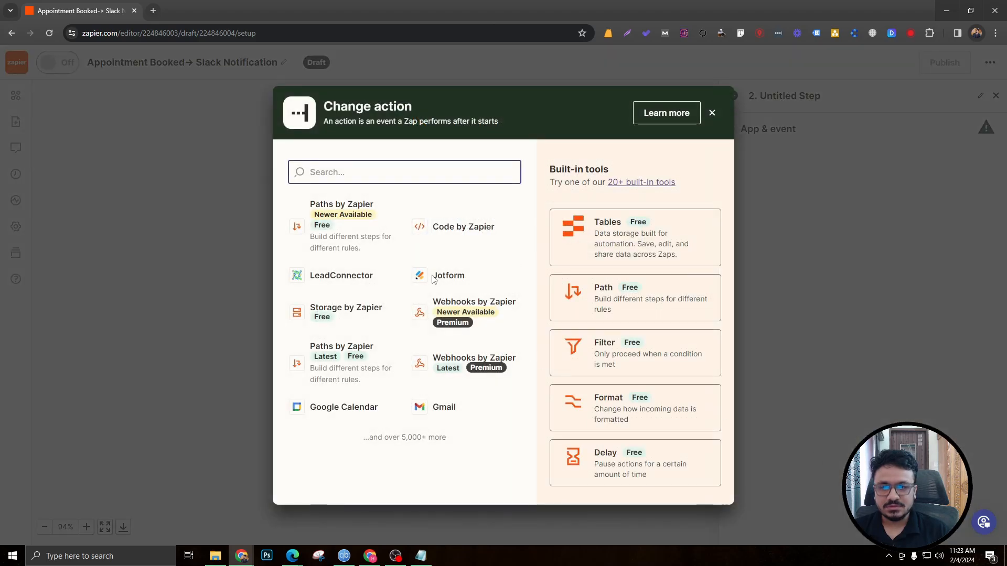
type("sla")
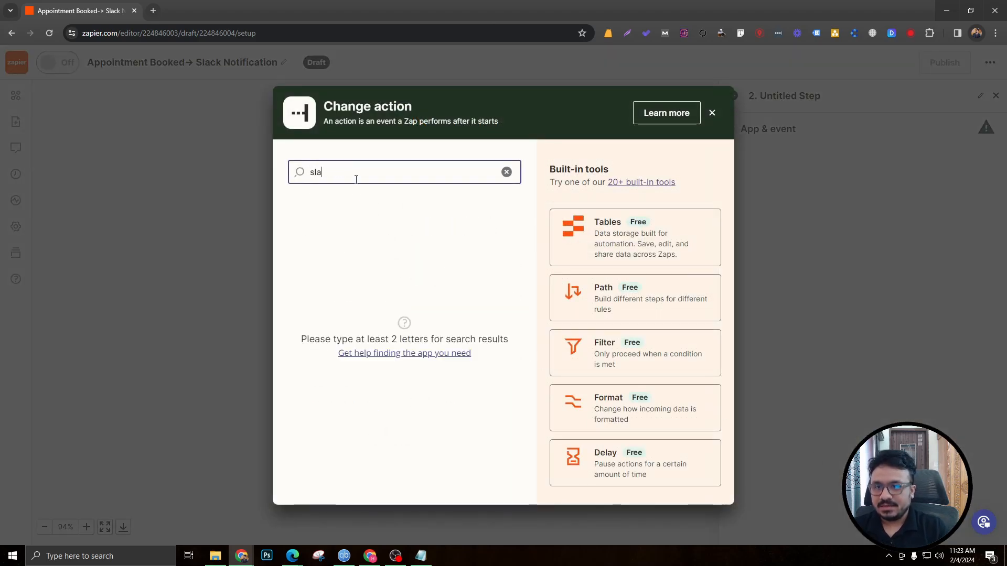
type("ck")
left_click(369, 212)
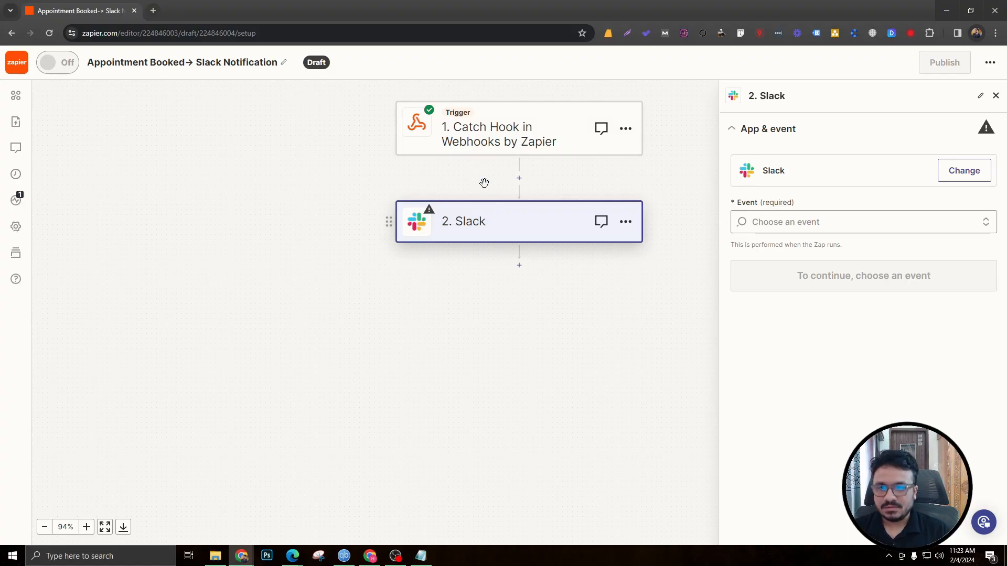
left_click(814, 222)
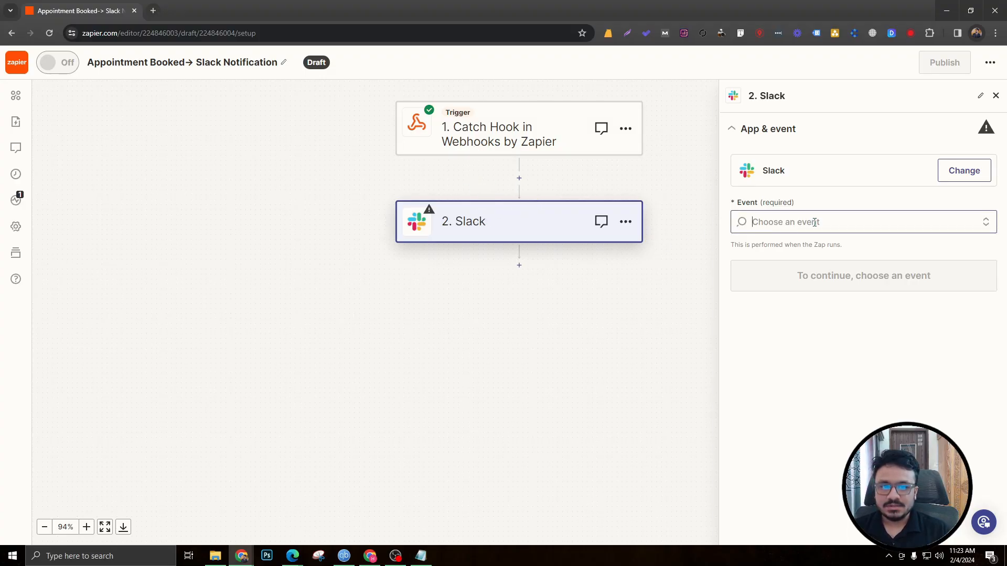
scroll(794, 402, "down", 2)
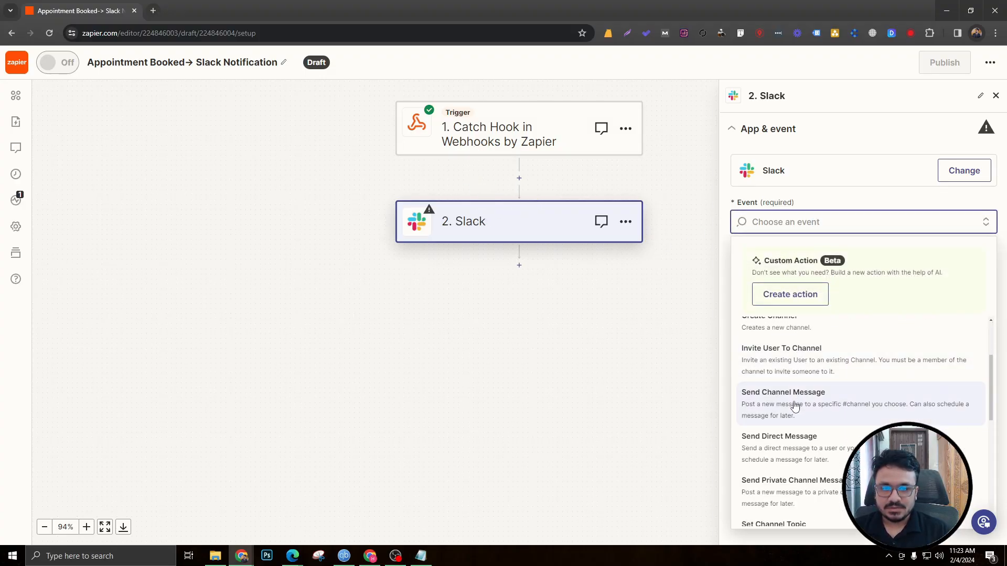
left_click(795, 405)
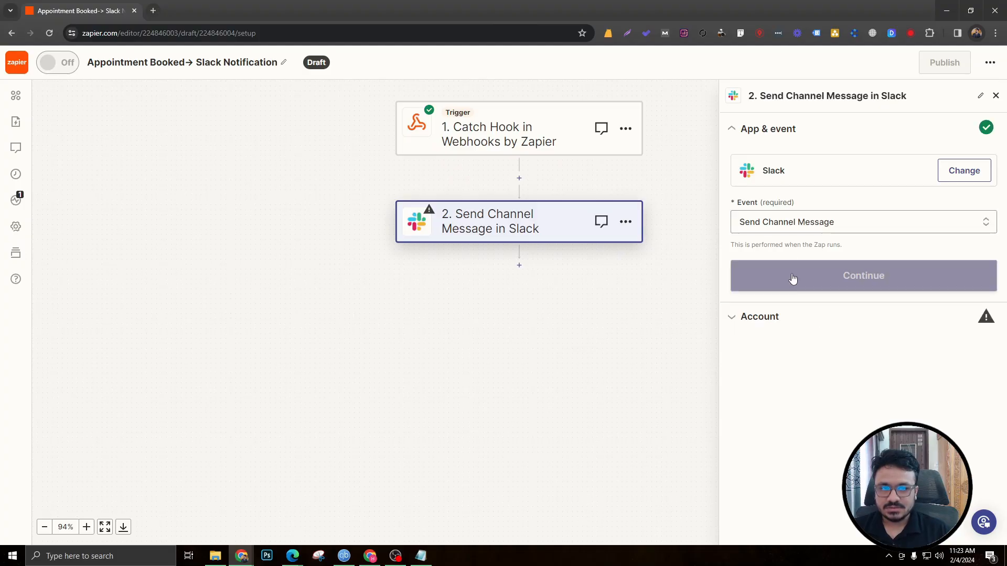
left_click(793, 278)
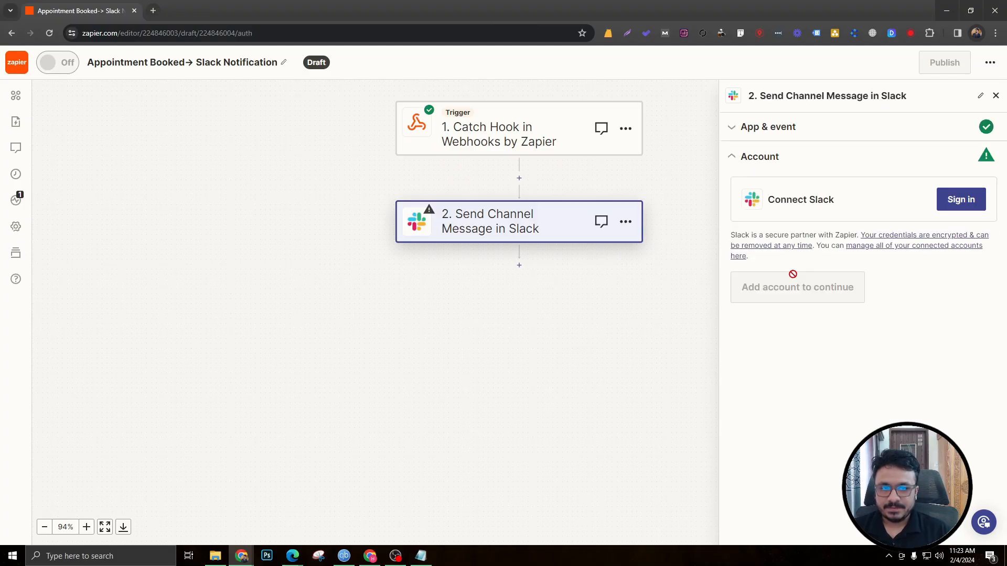
left_click(959, 203)
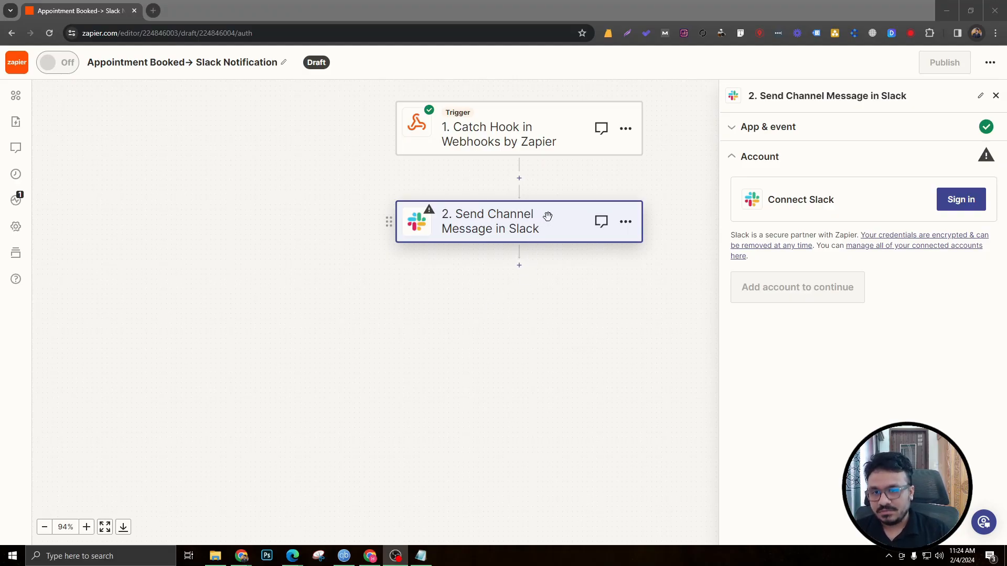
Step: Review the Receiving flow from Other Platform (Slack) to HighLevel in the Notepad notes, and return to the Zap
left_click(420, 555)
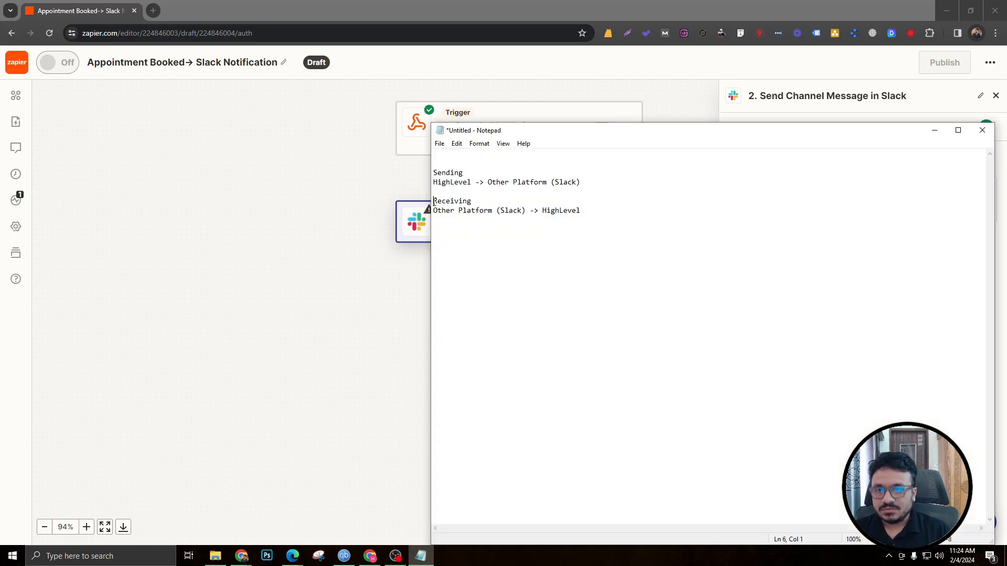
left_click_drag(433, 203, 582, 211)
left_click(585, 212)
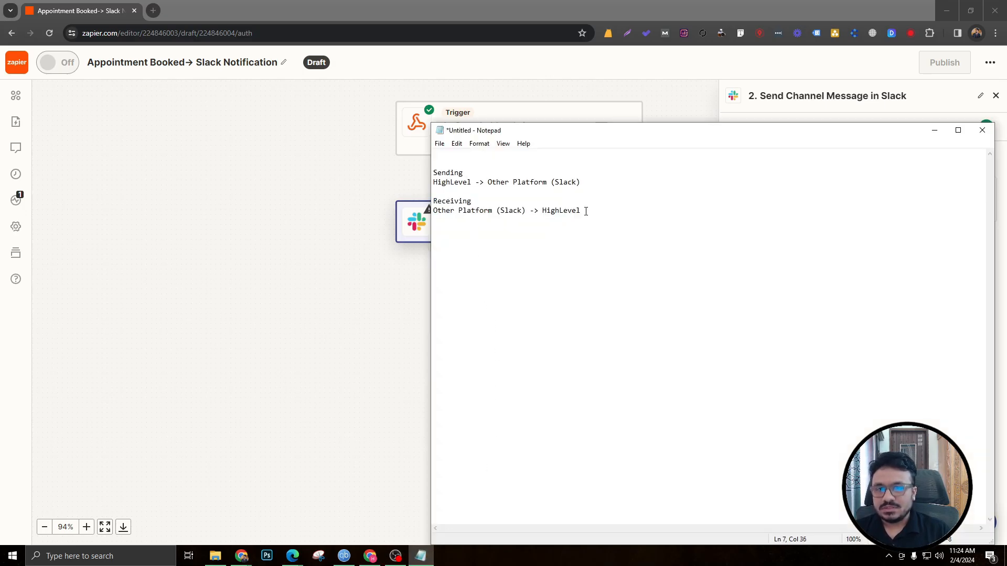
left_click(348, 218)
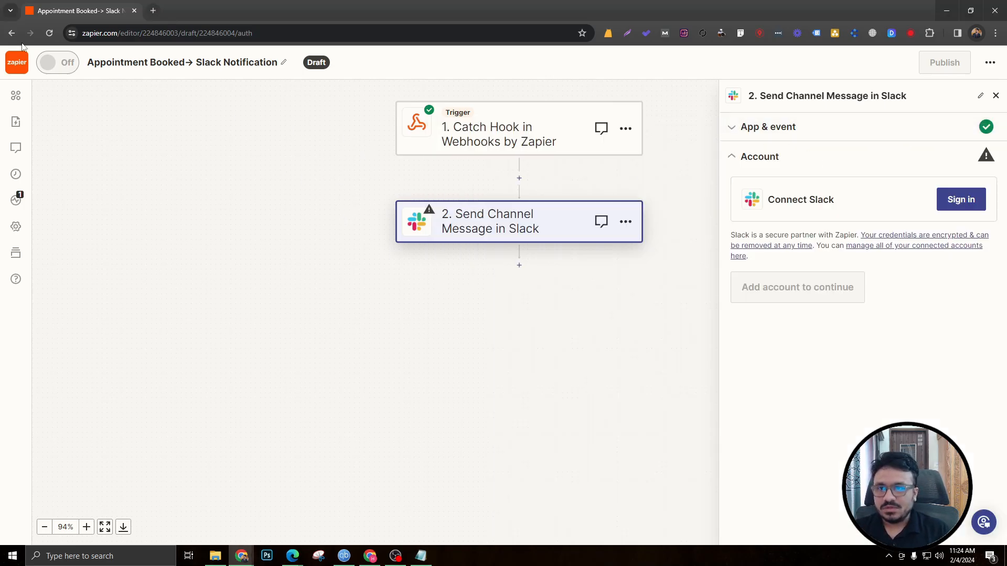
Step: Stay in the unpublished Zap draft and delete its Send Channel Message in Slack step
left_click(17, 68)
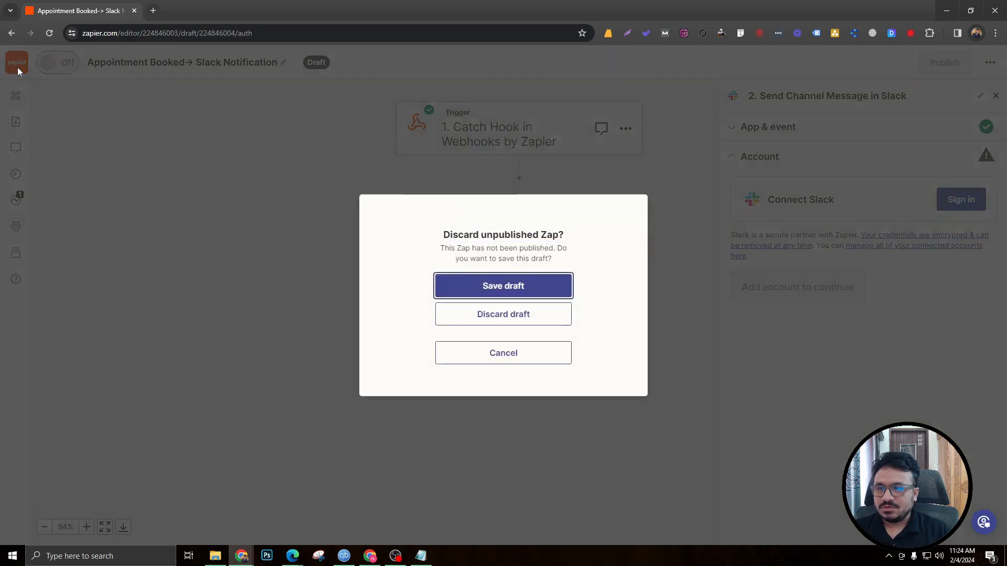
left_click(514, 351)
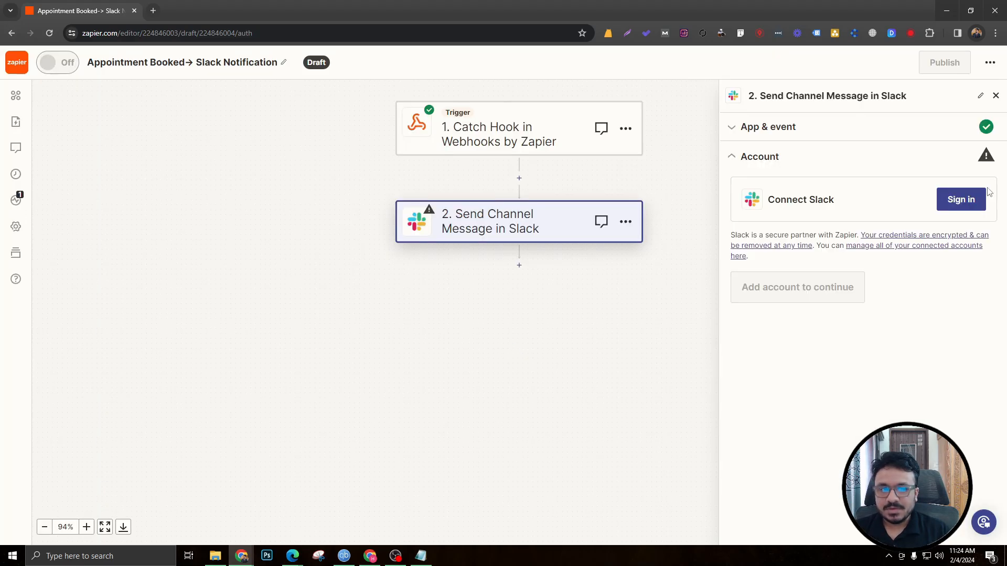
left_click(625, 221)
left_click(588, 330)
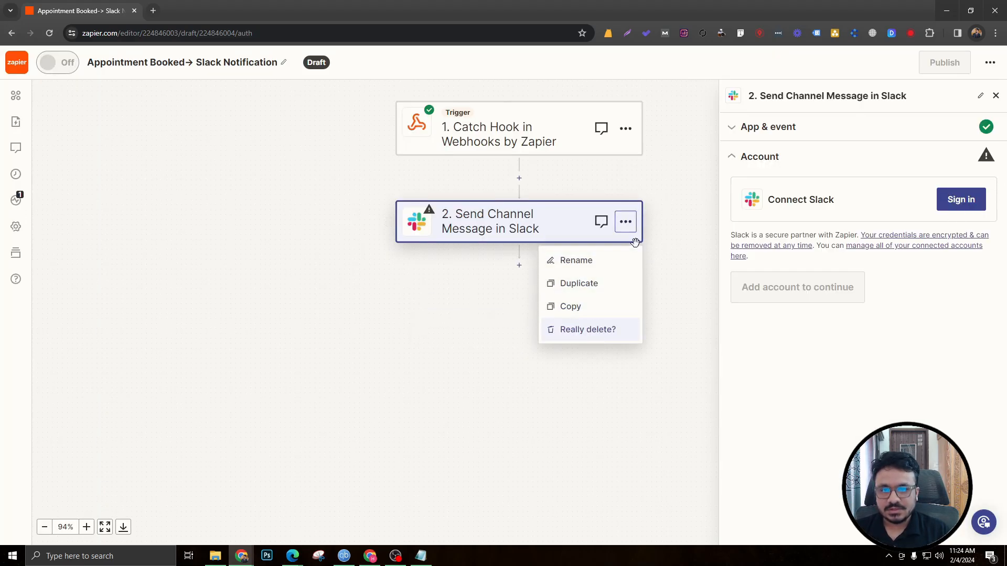
left_click(585, 330)
Step: Change the Zap's trigger app from Webhooks by Zapier to ClickUp and look through its trigger events without choosing one
left_click(625, 129)
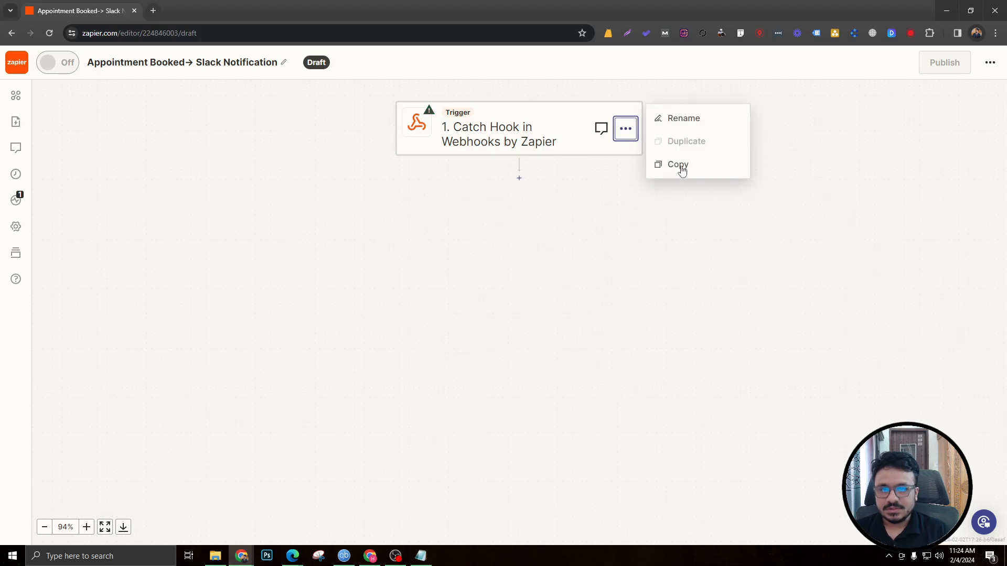
left_click(459, 135)
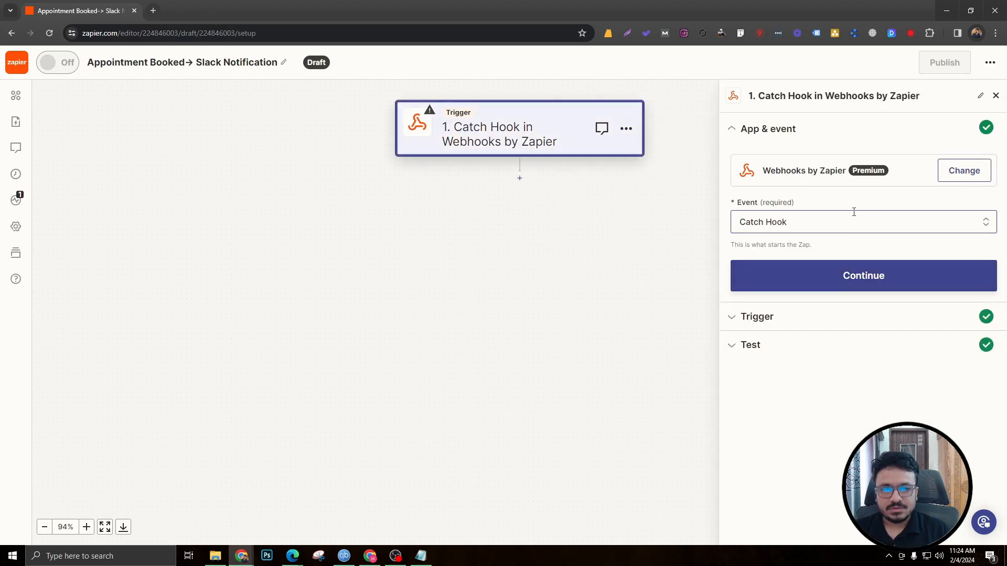
left_click(961, 178)
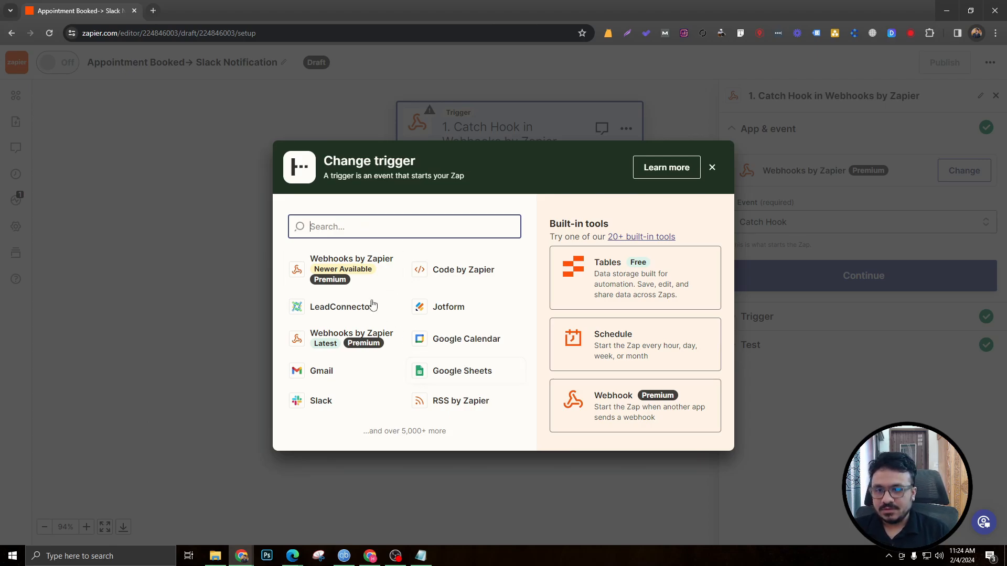
type("click")
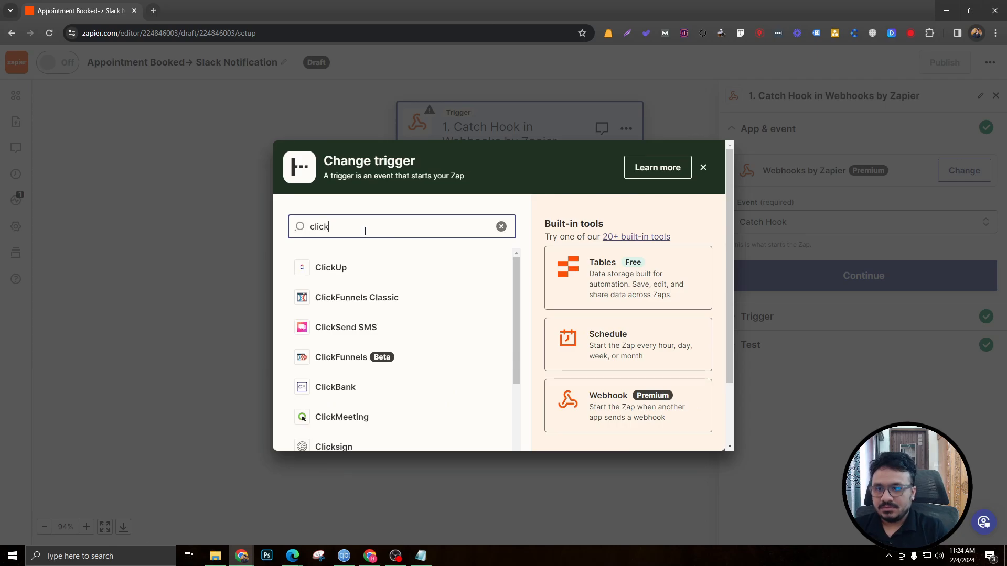
left_click(349, 266)
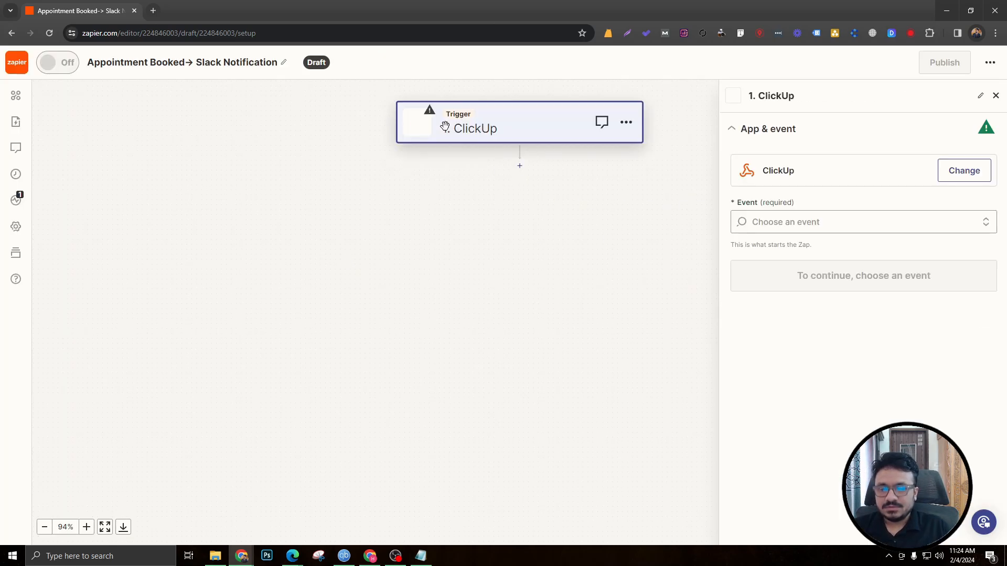
left_click(834, 218)
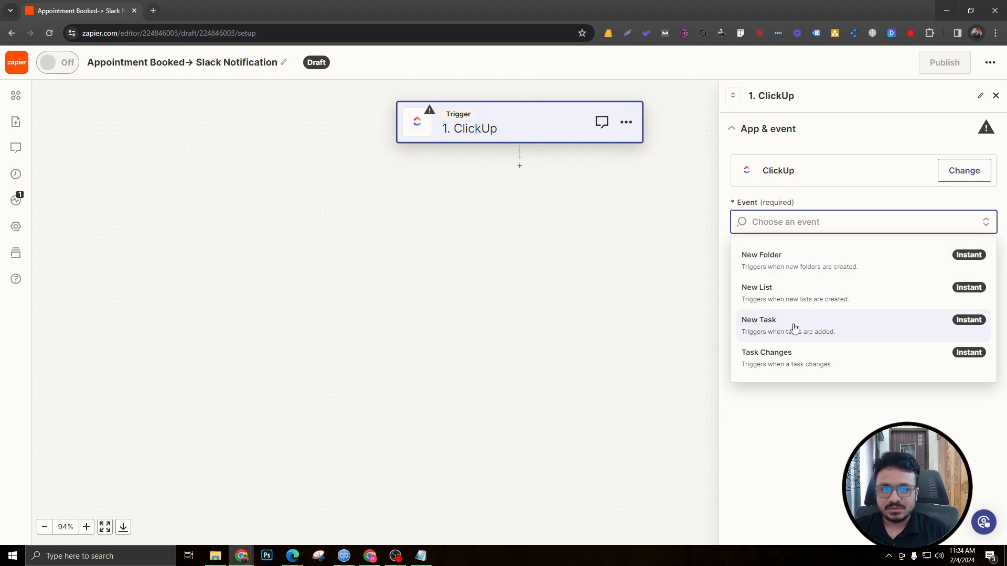
left_click(545, 176)
Step: Add an action step after the ClickUp trigger and set its app to LeadConnector
left_click(520, 166)
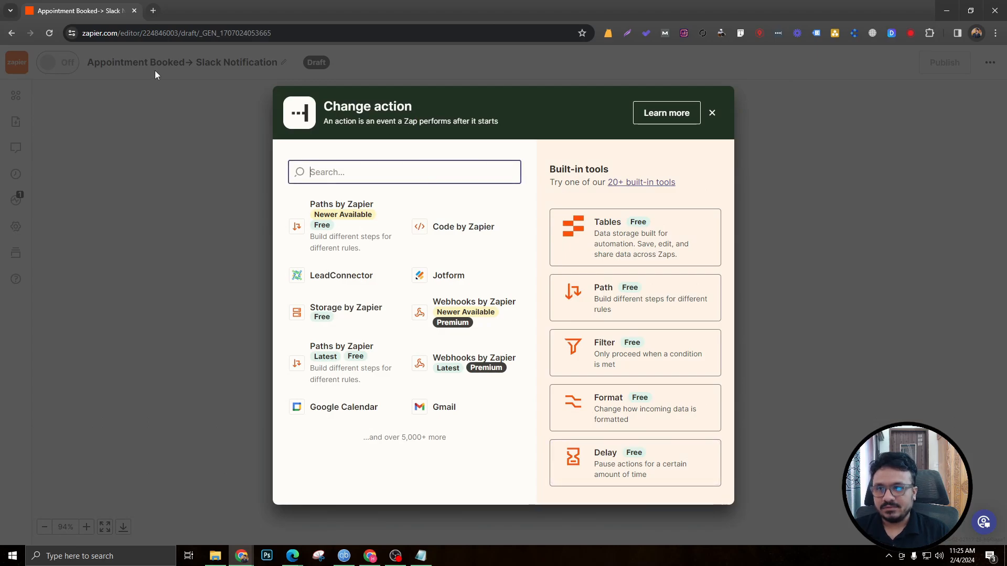
left_click(712, 113)
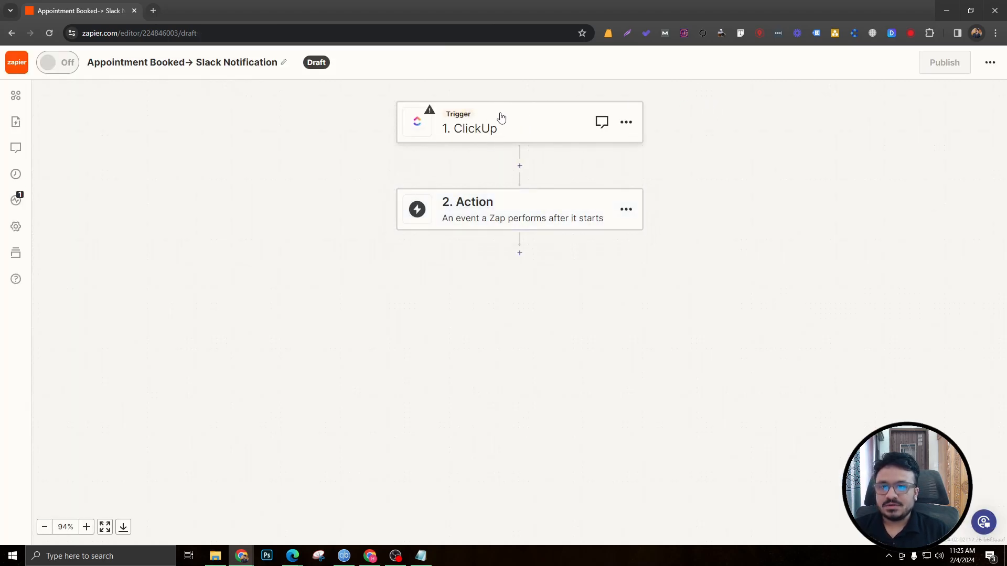
left_click(509, 218)
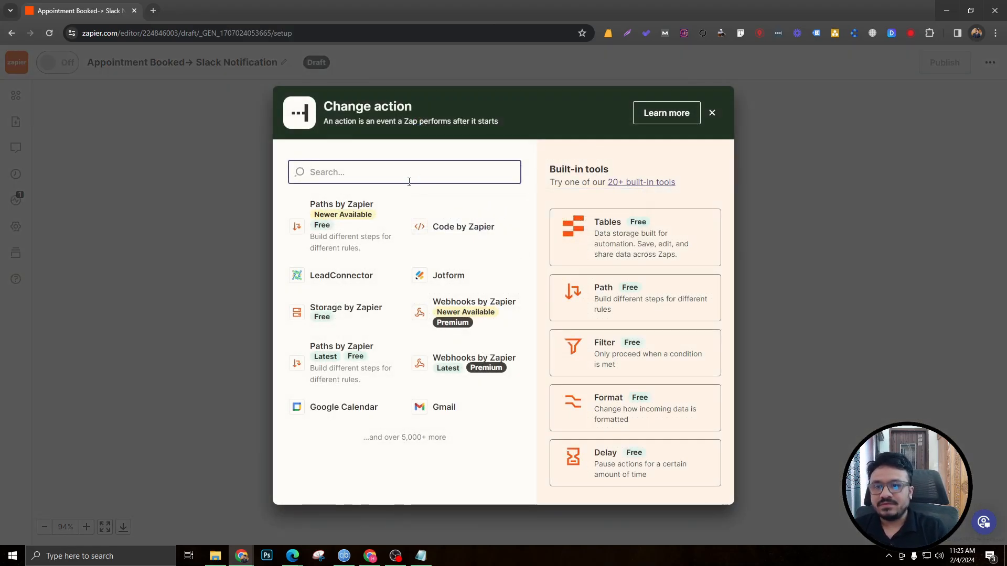
type("lea")
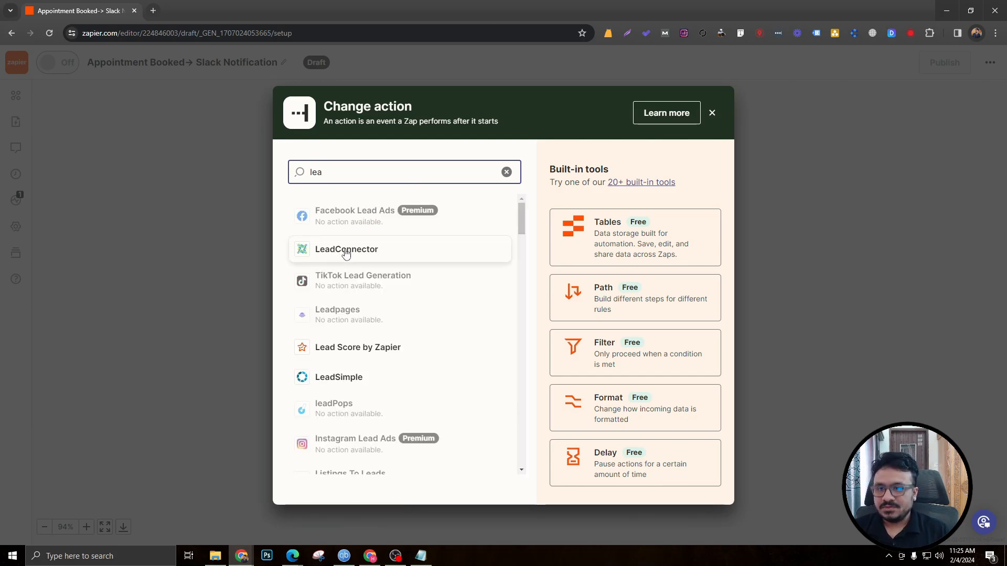
left_click(346, 250)
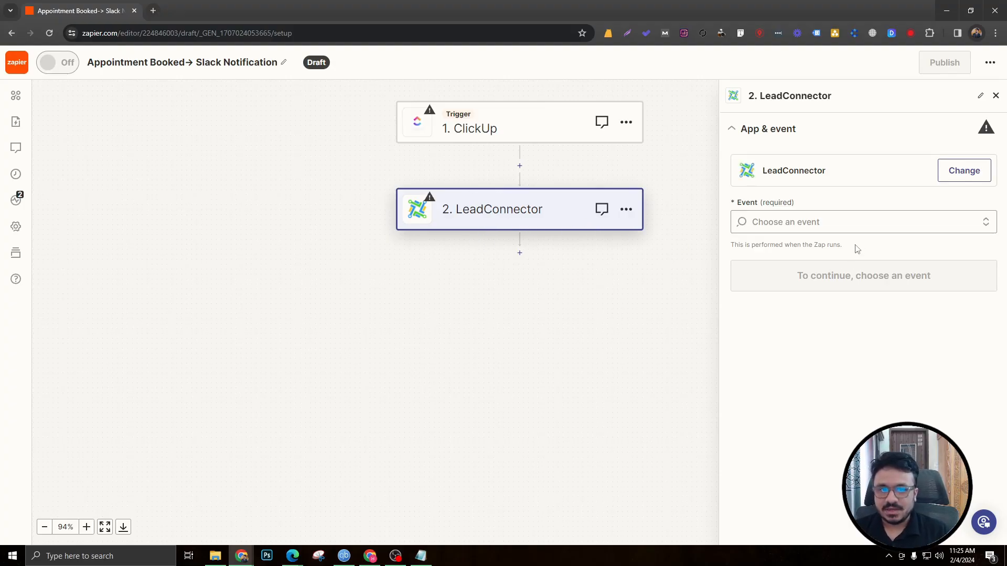
Step: Set the LeadConnector action's event to Add/Update Opportunity and continue to the account settings
left_click(840, 221)
scroll(789, 411, "down", 1)
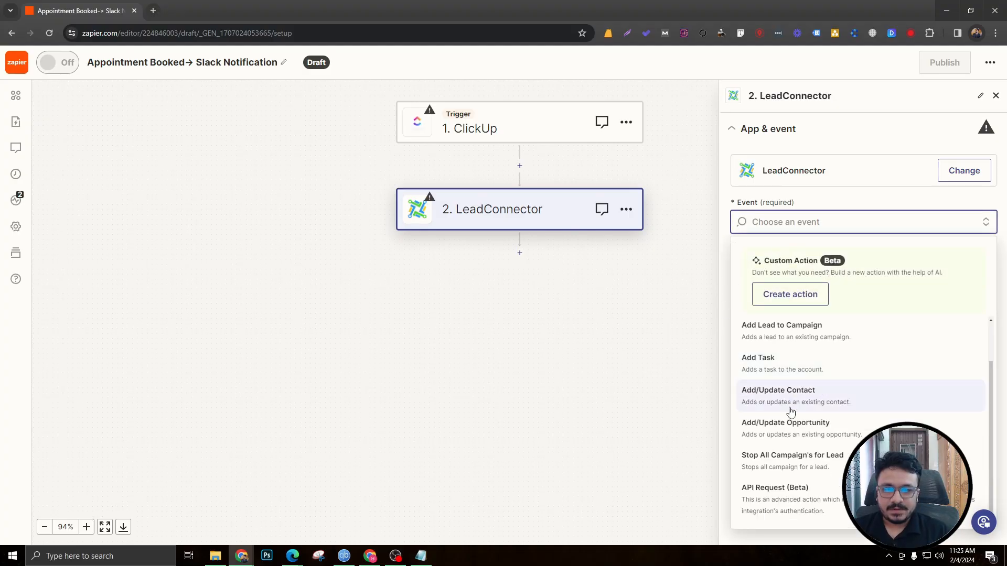
scroll(791, 412, "up", 1)
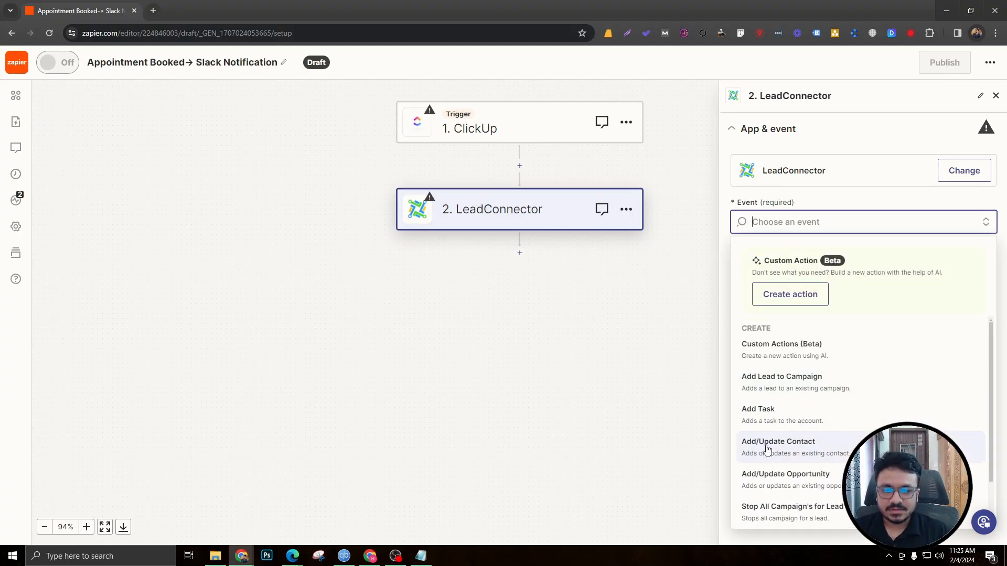
scroll(767, 448, "down", 1)
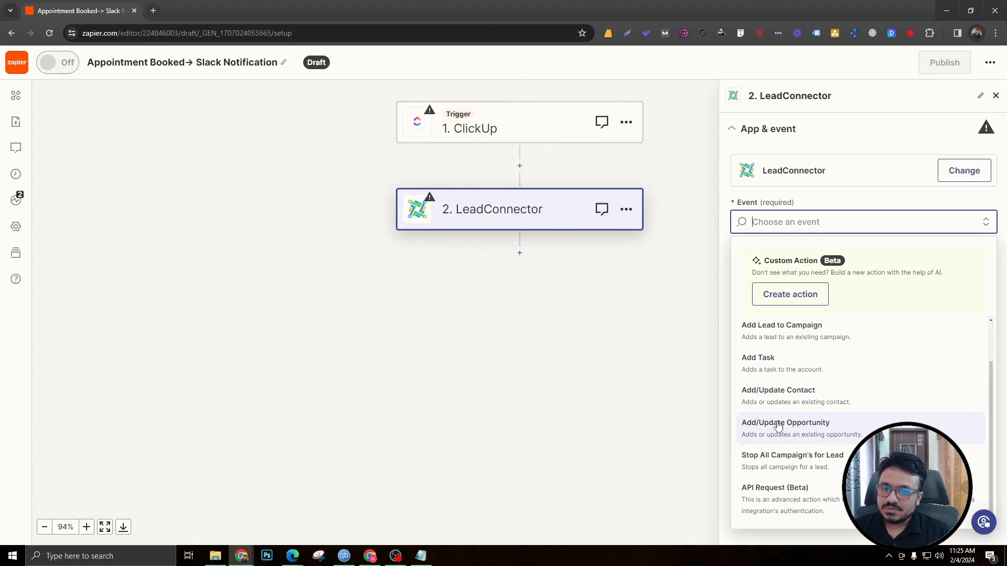
left_click(785, 428)
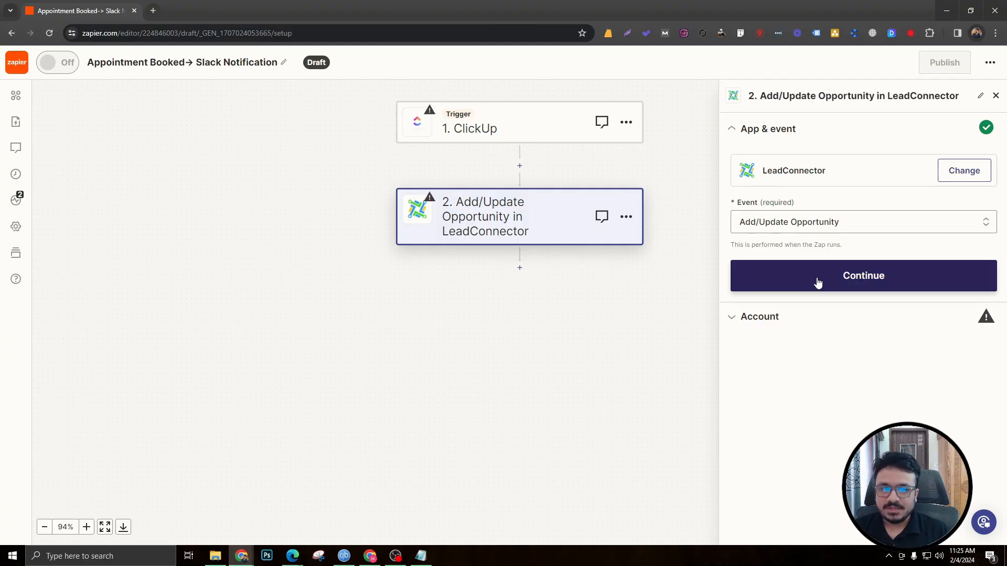
left_click(818, 283)
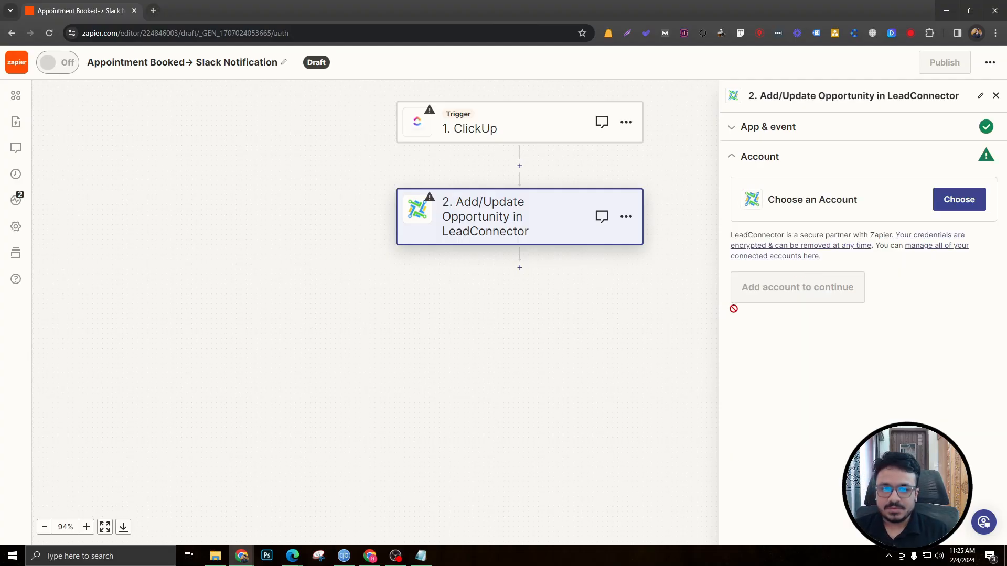
Step: Choose the existing connected LeadConnector account, continue to the action settings and look through the opportunity fields
left_click(942, 209)
left_click(755, 302)
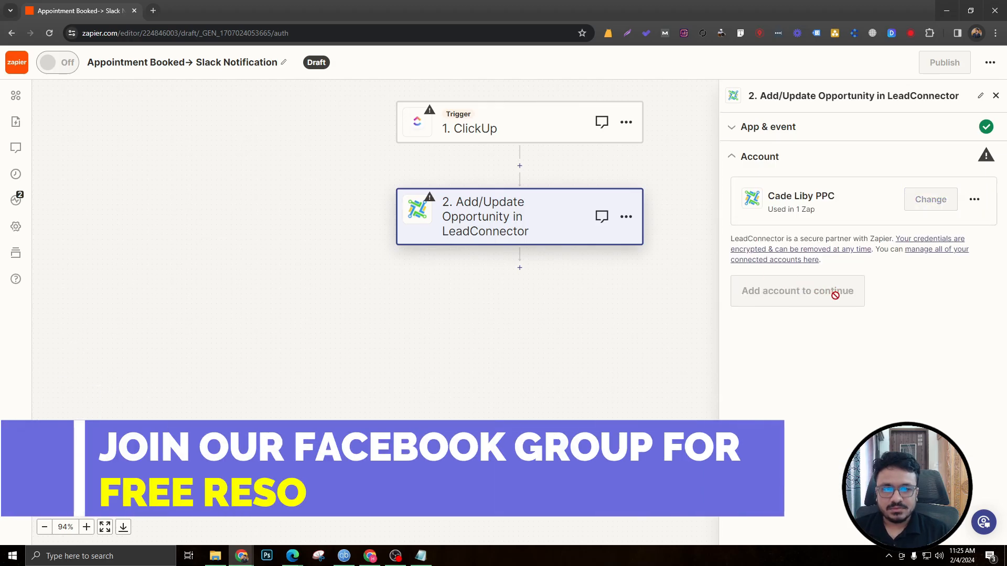
left_click(781, 292)
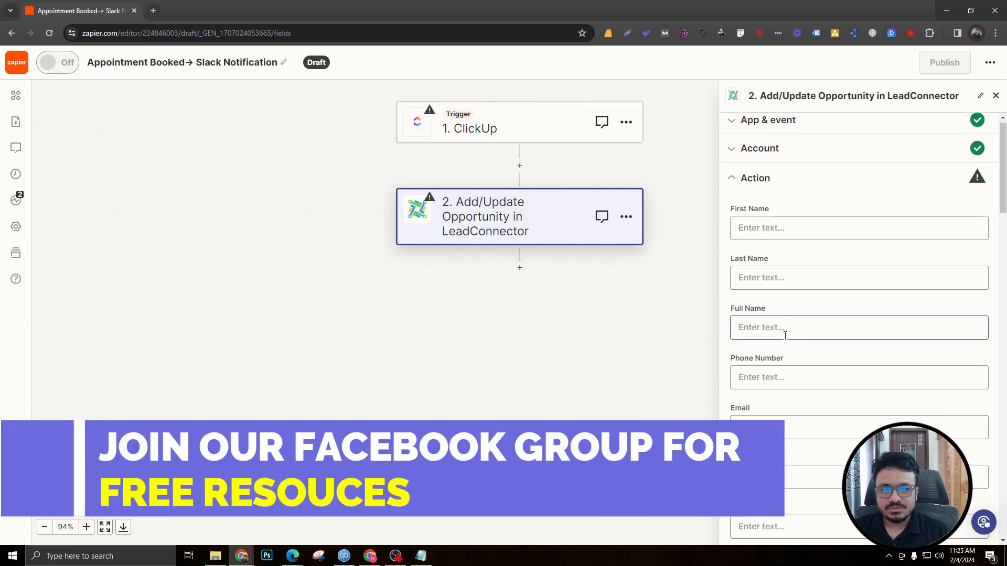
scroll(786, 332, "down", 5)
scroll(786, 335, "up", 3)
scroll(786, 336, "up", 3)
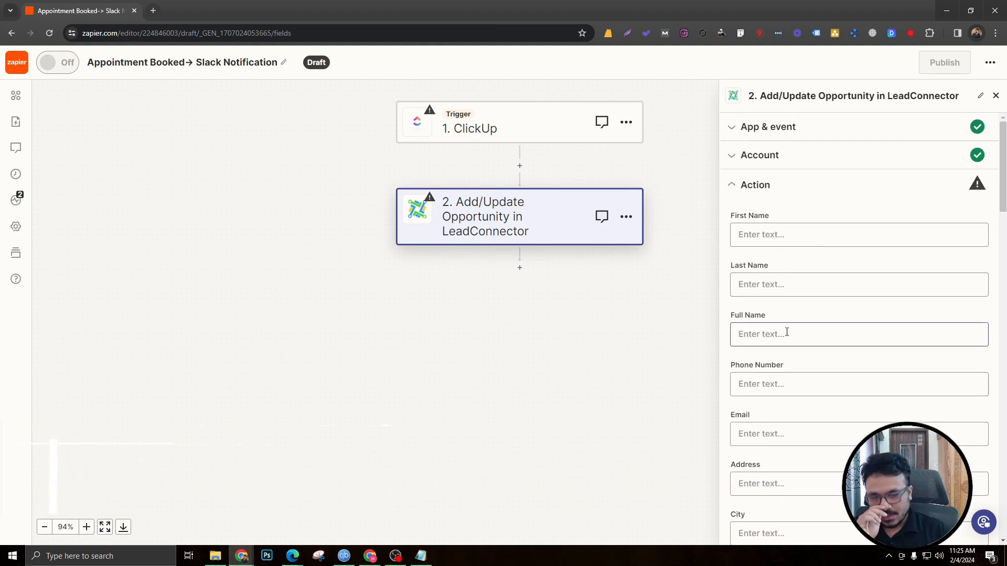
Step: Review the opportunity action's remaining fields, including the required pipeline and stage, user assignment and custom home-buying questions
scroll(779, 305, "down", 15)
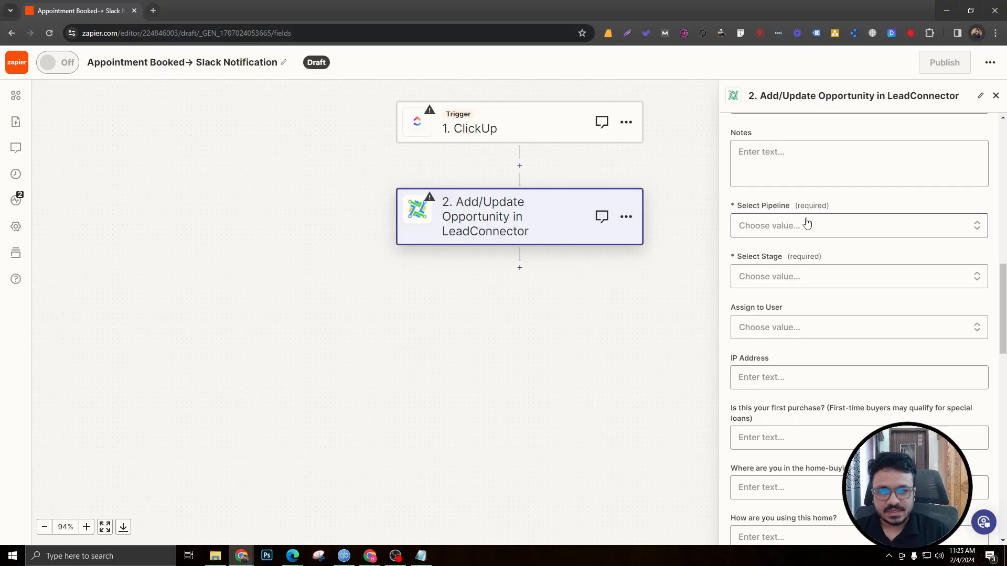
scroll(813, 336, "down", 3)
scroll(798, 391, "down", 2)
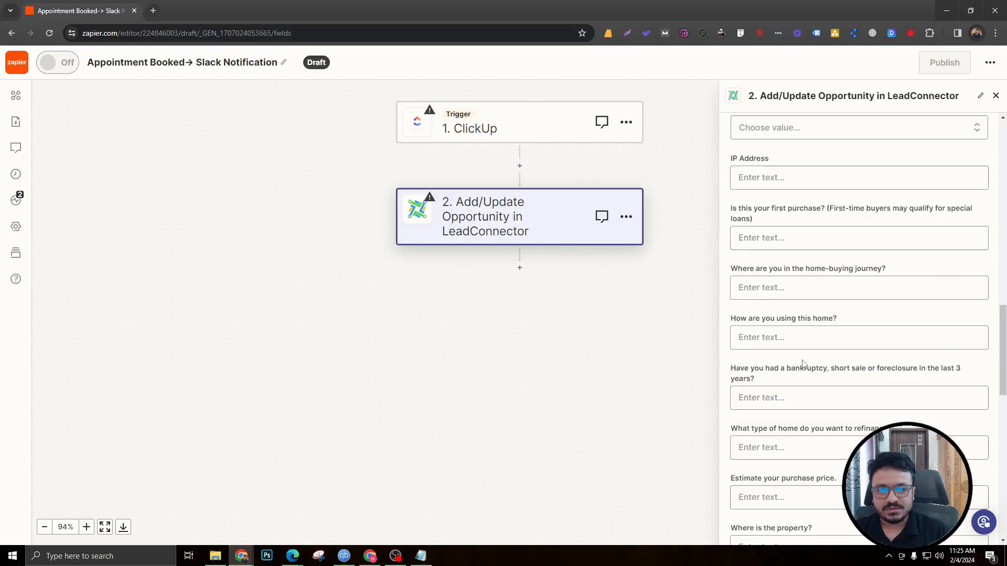
scroll(821, 329, "up", 20)
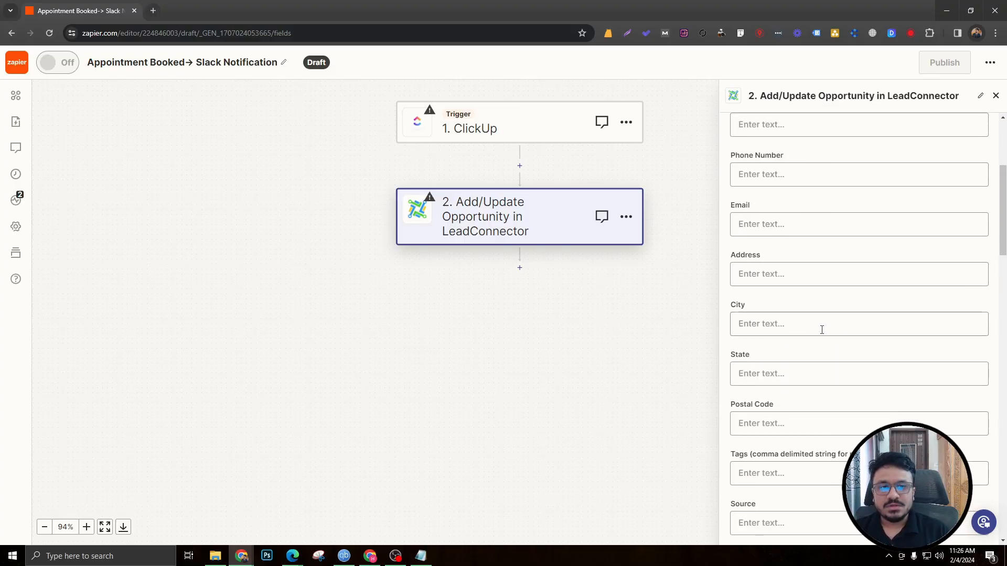
Step: Delete the Add/Update Opportunity in LeadConnector step from the Zap
left_click(996, 96)
left_click(528, 209)
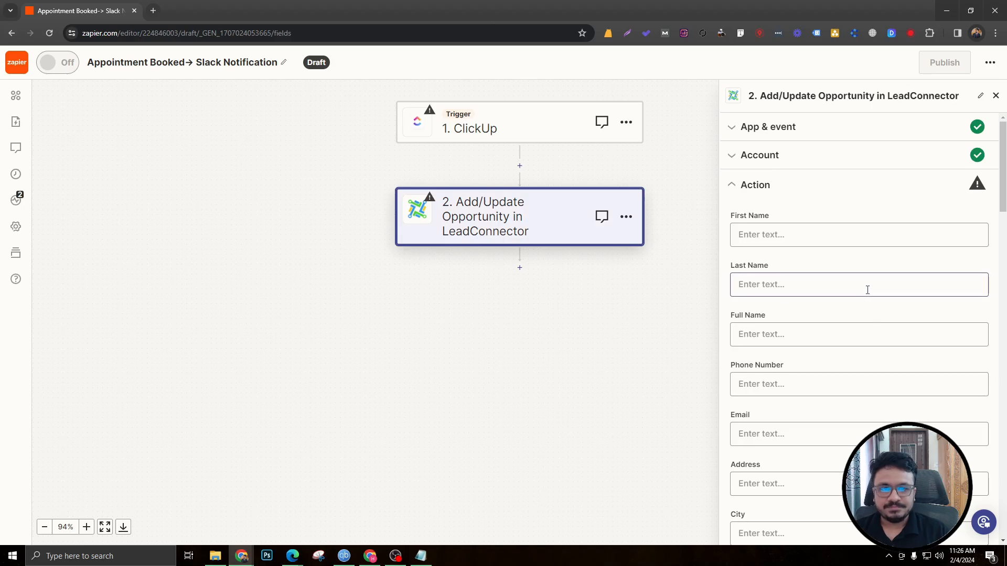
left_click(626, 216)
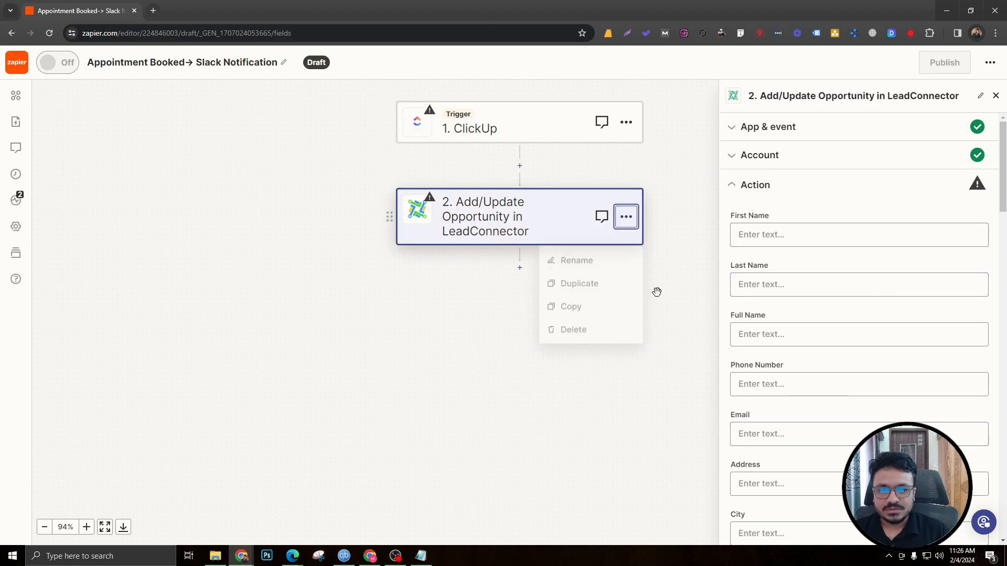
left_click(607, 335)
left_click(597, 339)
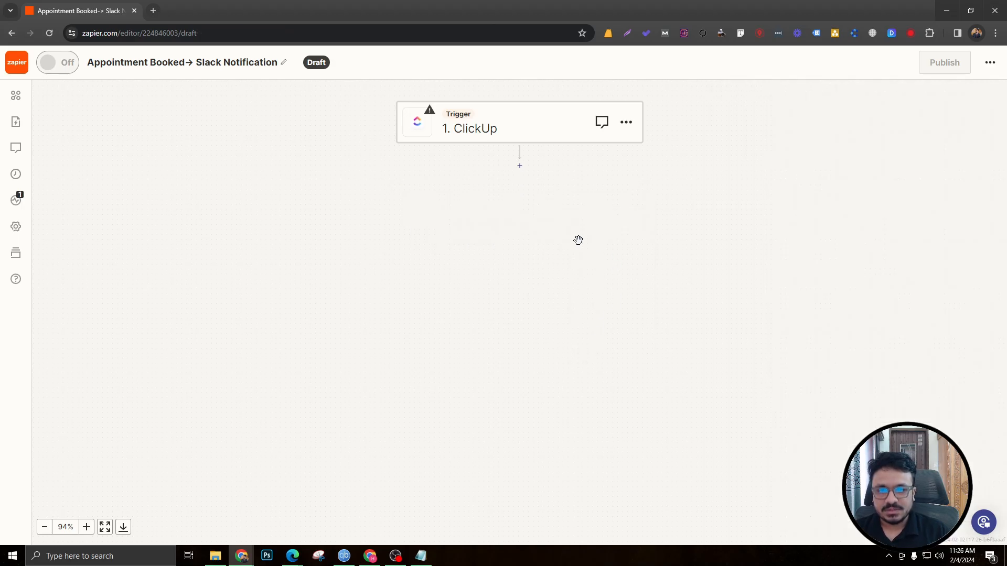
Step: Add a new action step after the ClickUp trigger, search the apps for "lead" and choose LeadConnector
left_click(519, 167)
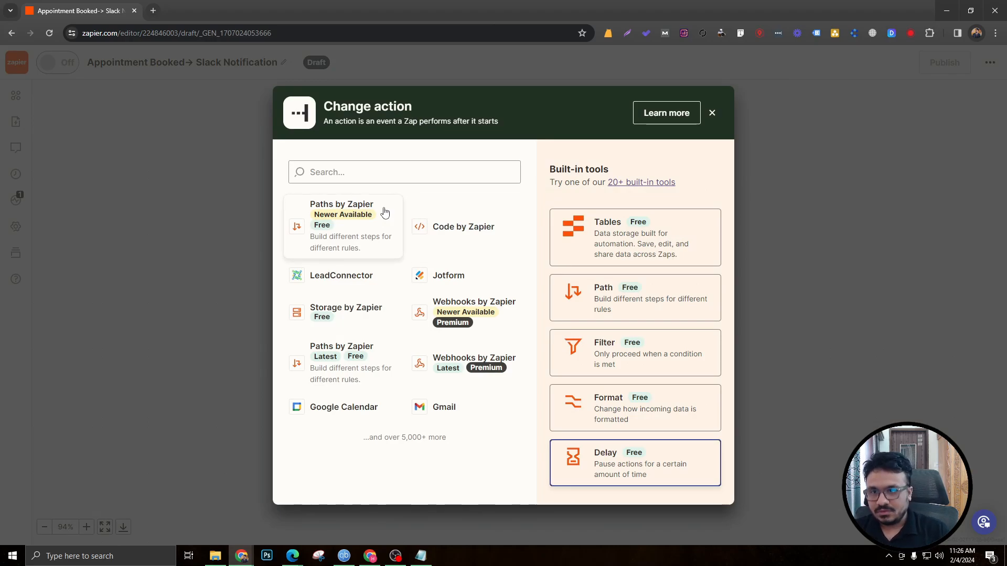
left_click(355, 172)
type("lead")
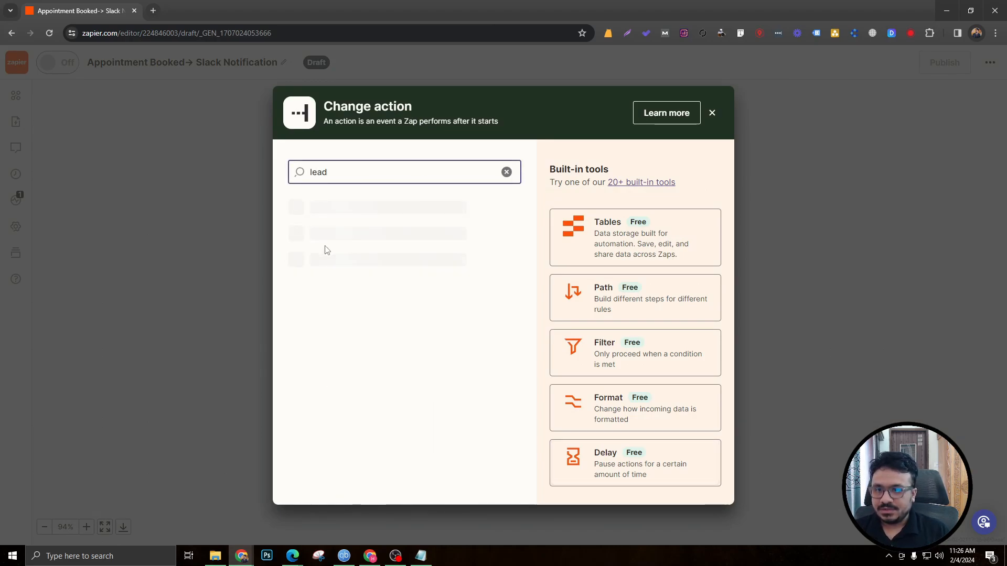
left_click(325, 249)
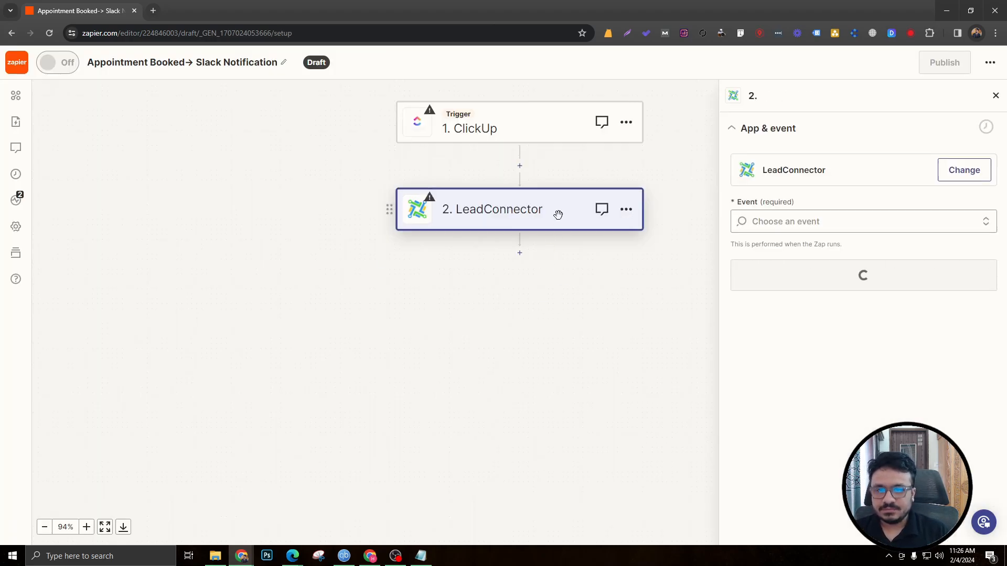
Step: Set the new LeadConnector action's event to Add/Update Opportunity and continue to the account settings
left_click(932, 225)
left_click(791, 485)
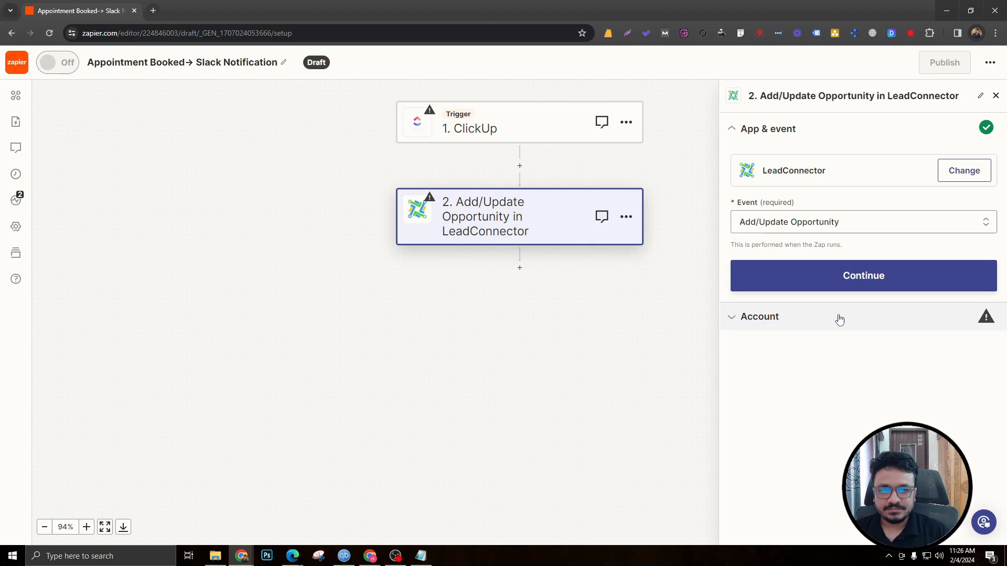
left_click(870, 276)
Step: Start connecting a new LeadConnector account for the action and move the connection window over the Zap editor
left_click(957, 204)
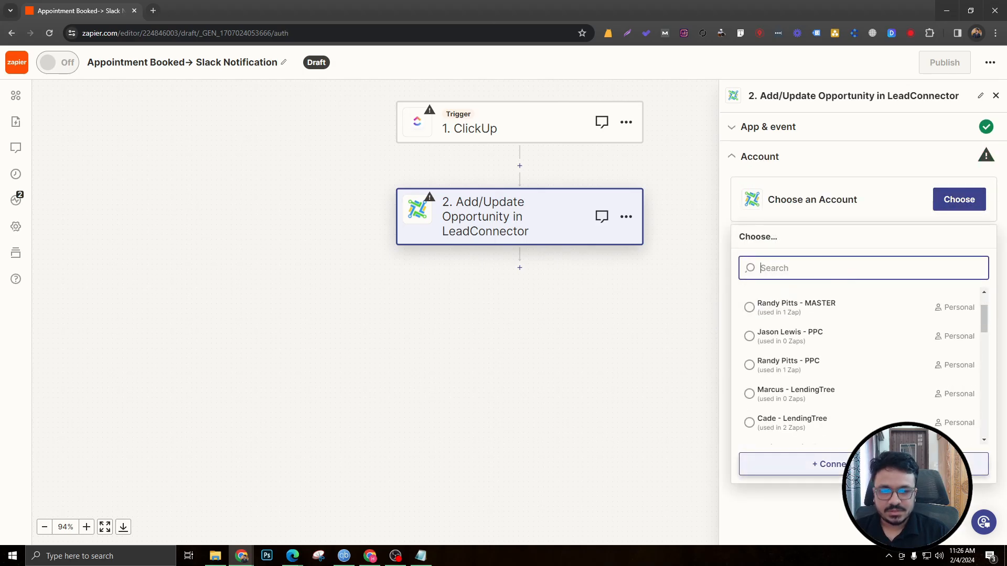
left_click(818, 464)
left_click_drag(356, 9, 690, 94)
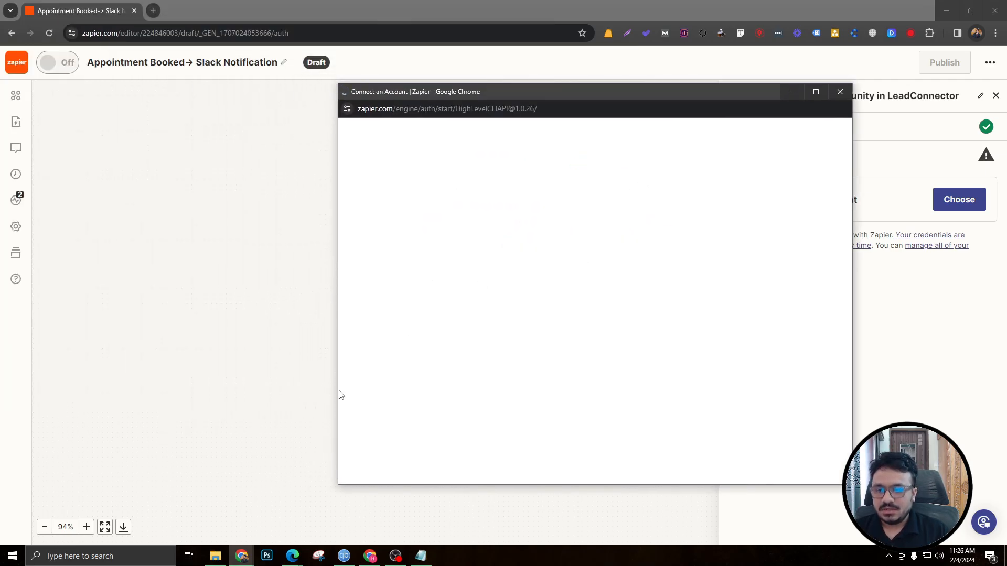
Step: Switch to the HighLevel account in Edge, open the Business Profile settings and copy the account's API key
mouse_move(297, 561)
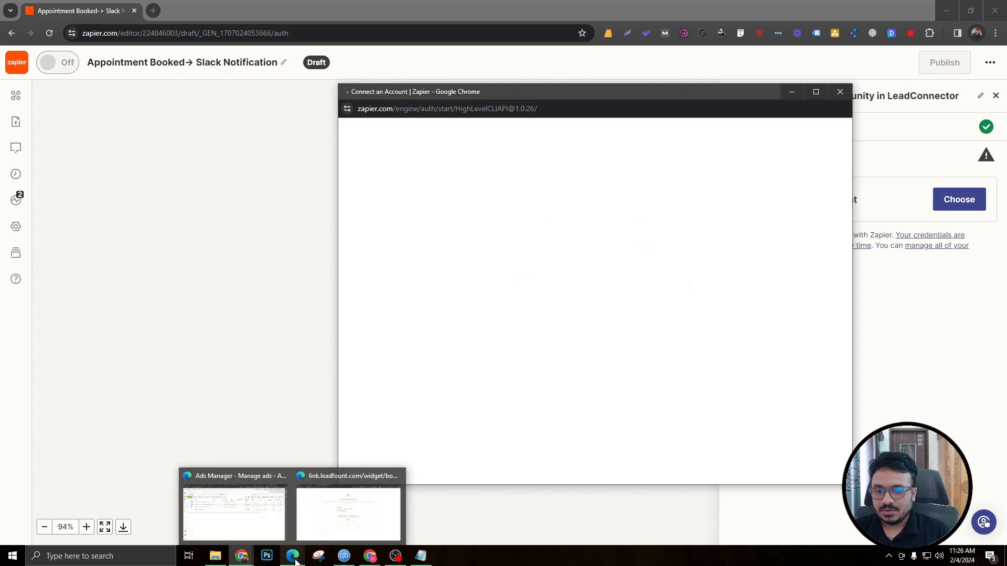
left_click(324, 539)
key("ctrl+Tab")
left_click(45, 205)
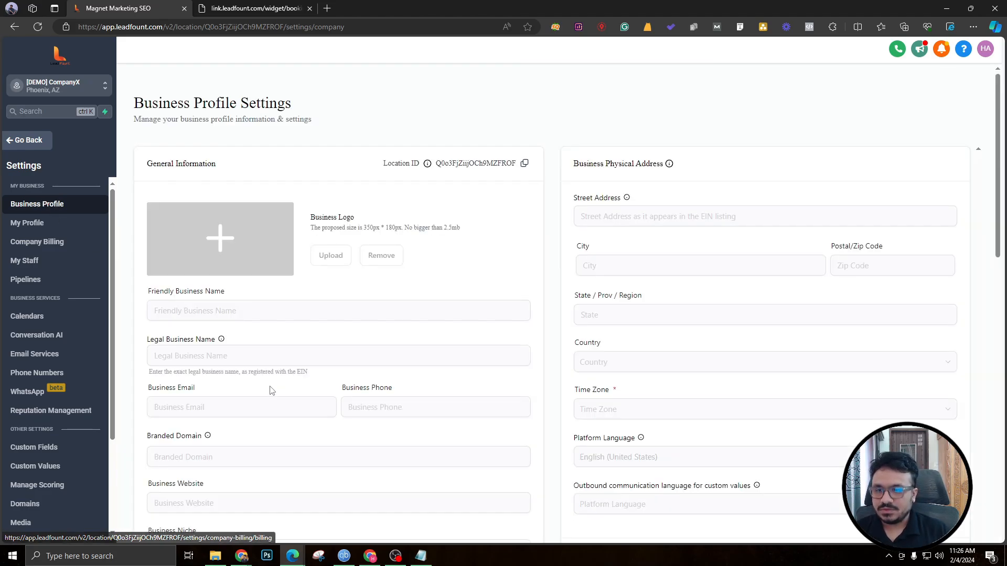
scroll(279, 382, "down", 4)
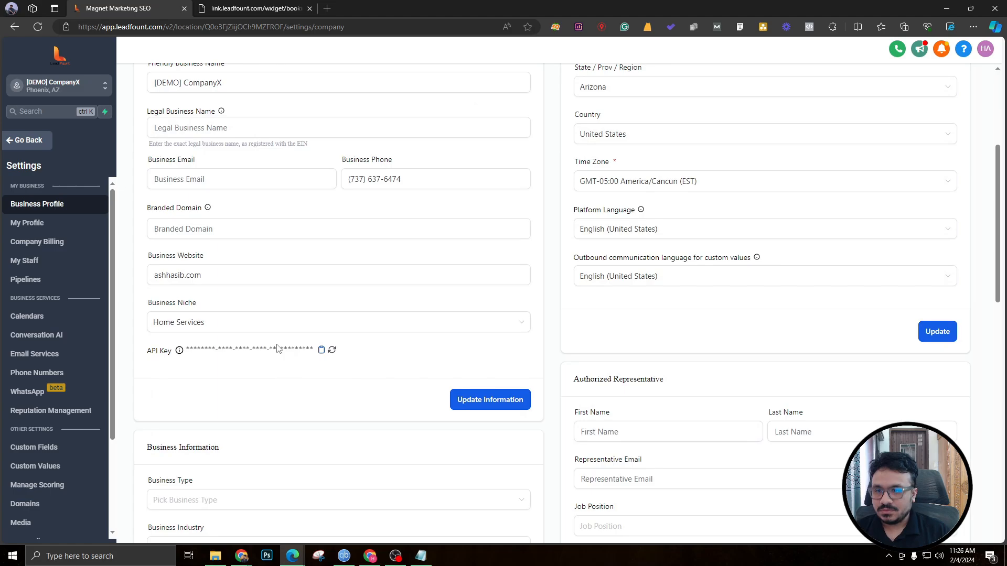
left_click(322, 349)
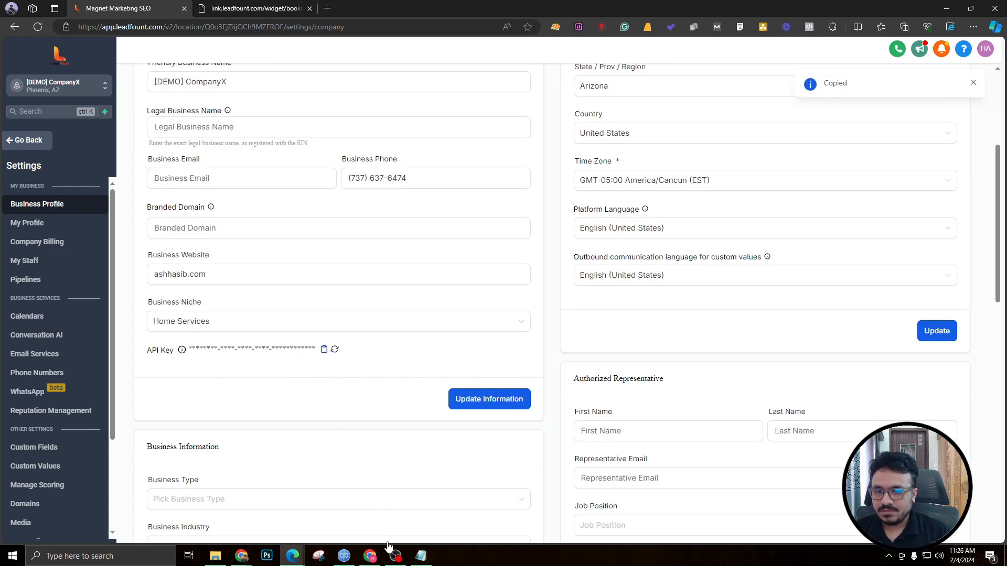
Step: Return to Zapier's LeadConnector connection window, paste the copied API key into the API Key field and close the window
mouse_move(241, 557)
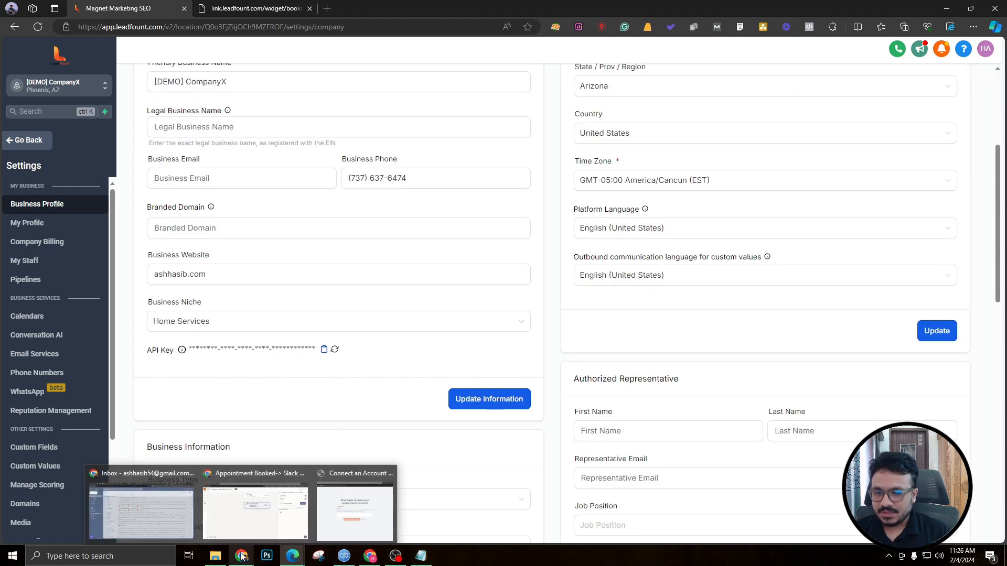
left_click(374, 519)
left_click(504, 311)
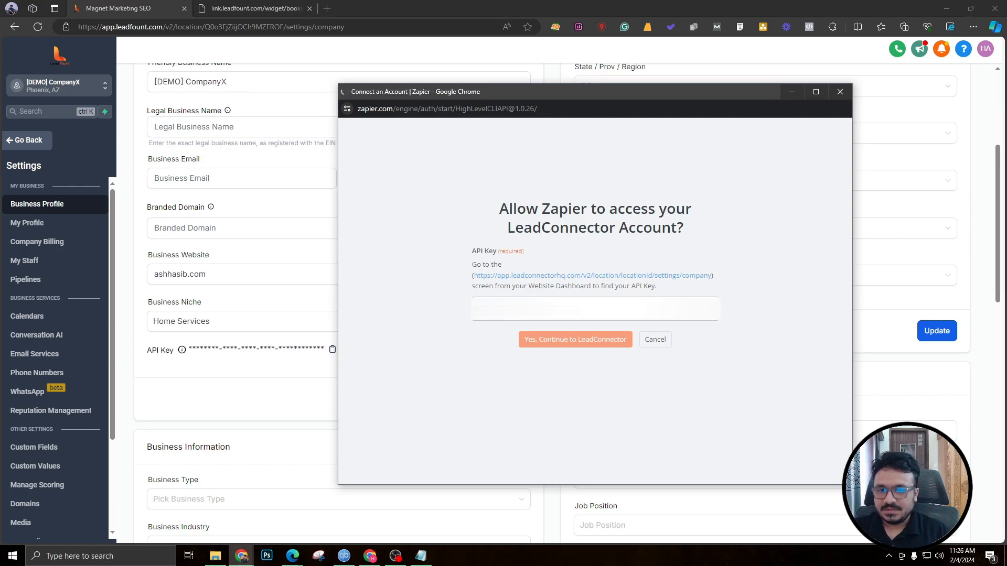
key("ctrl+v")
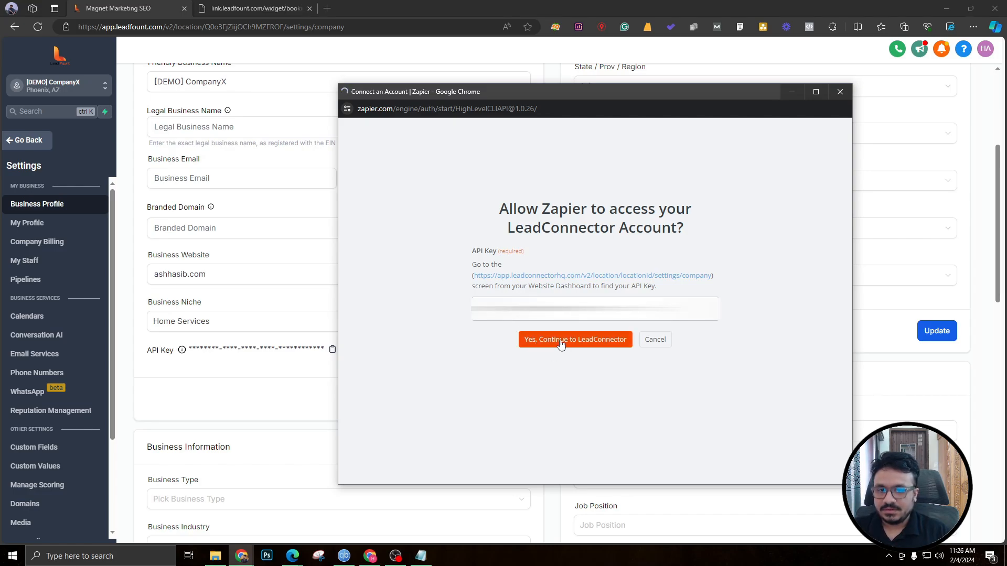
left_click(842, 92)
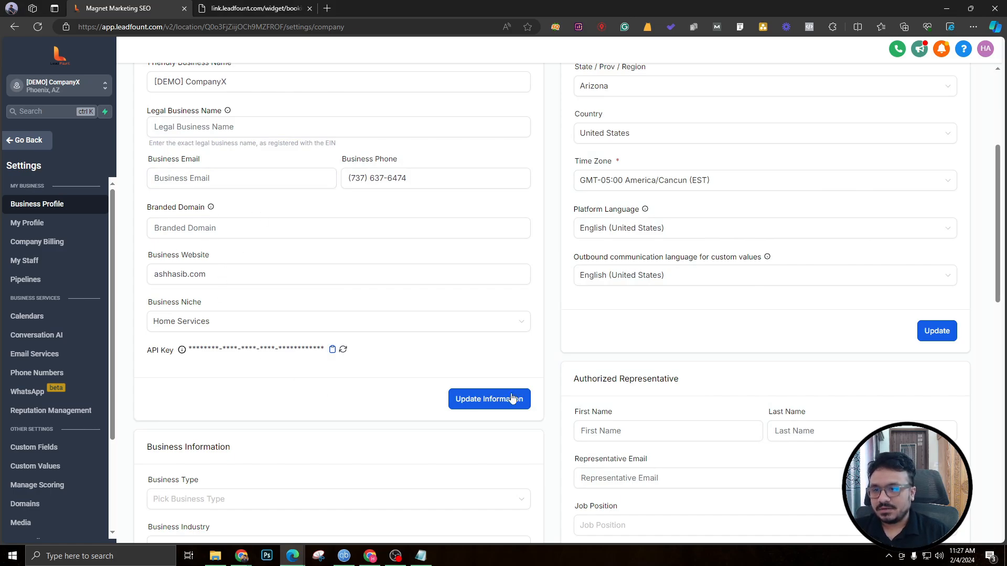